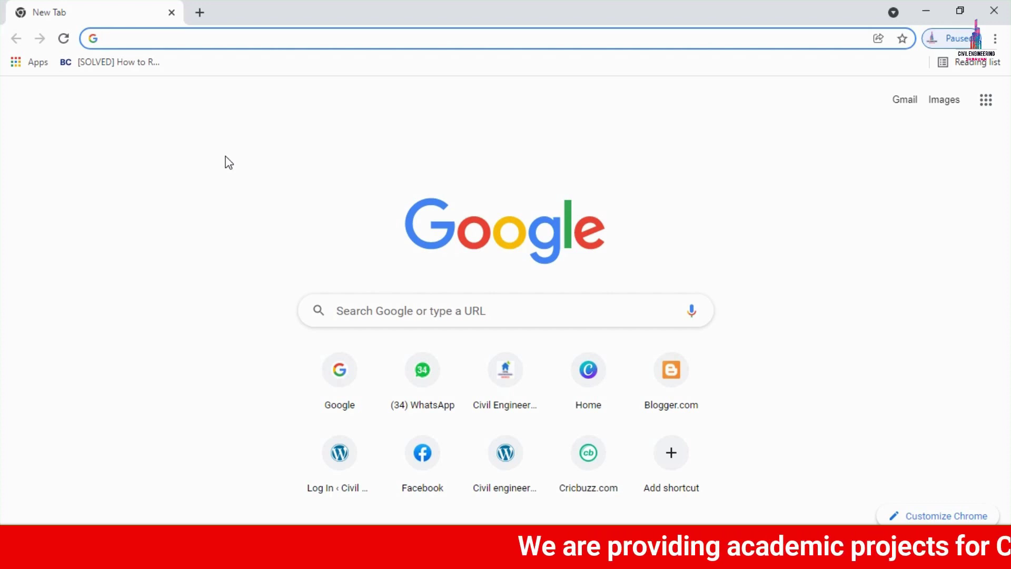
# Load civilbasics123.com in Chrome and scroll down through its latest posts and back up
pyautogui.write('http://civilbasics123.com/')
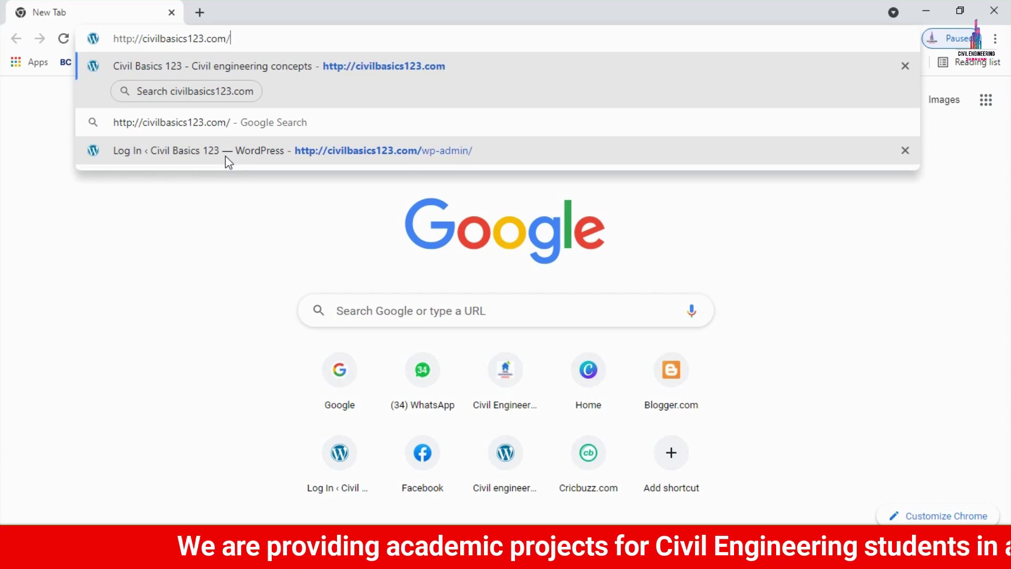
pyautogui.press('Return')
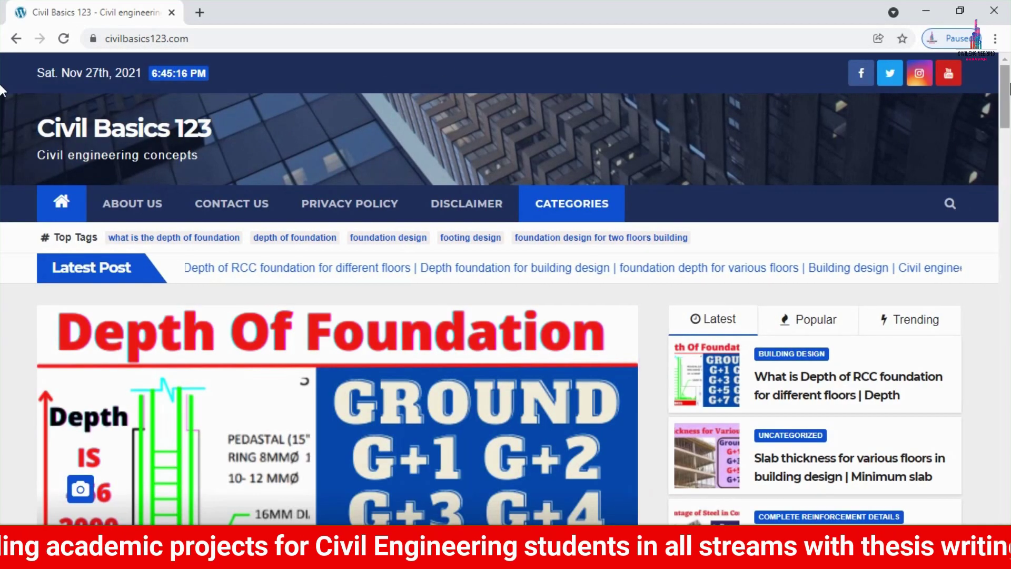
pyautogui.scroll(-7, 3, 91)
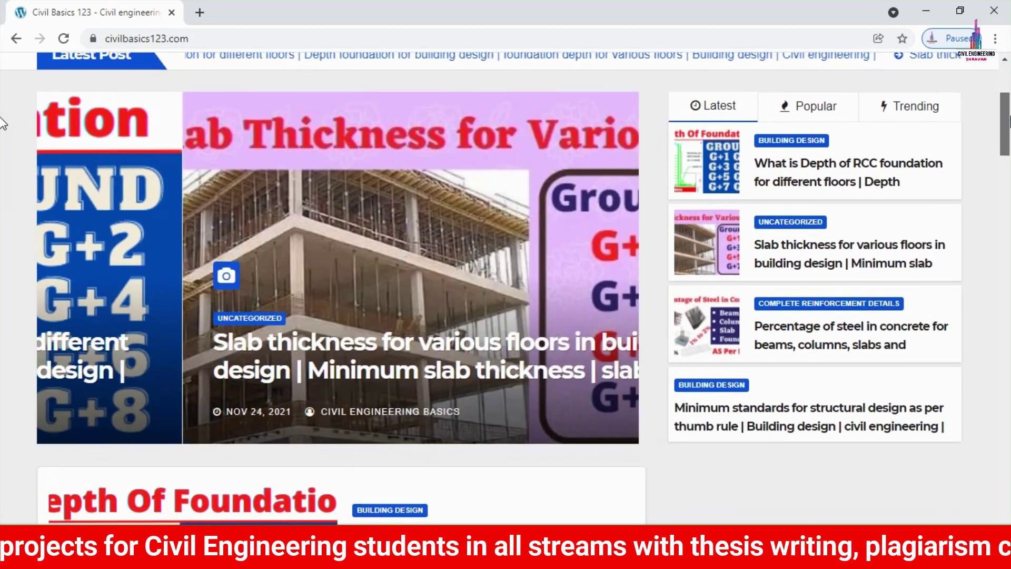
pyautogui.scroll(-4, 3, 139)
pyautogui.scroll(11, 4, 113)
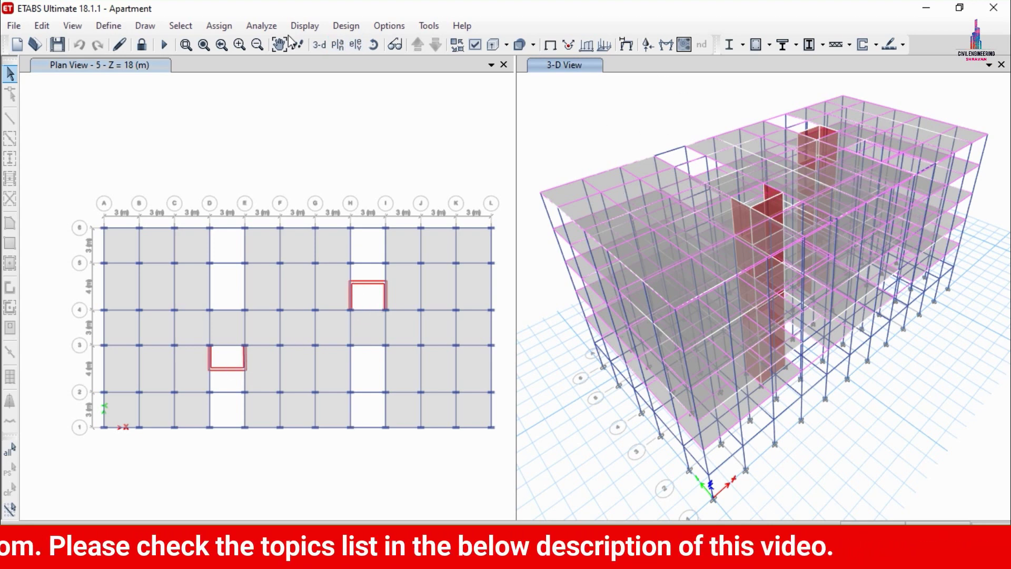
pyautogui.click(109, 25)
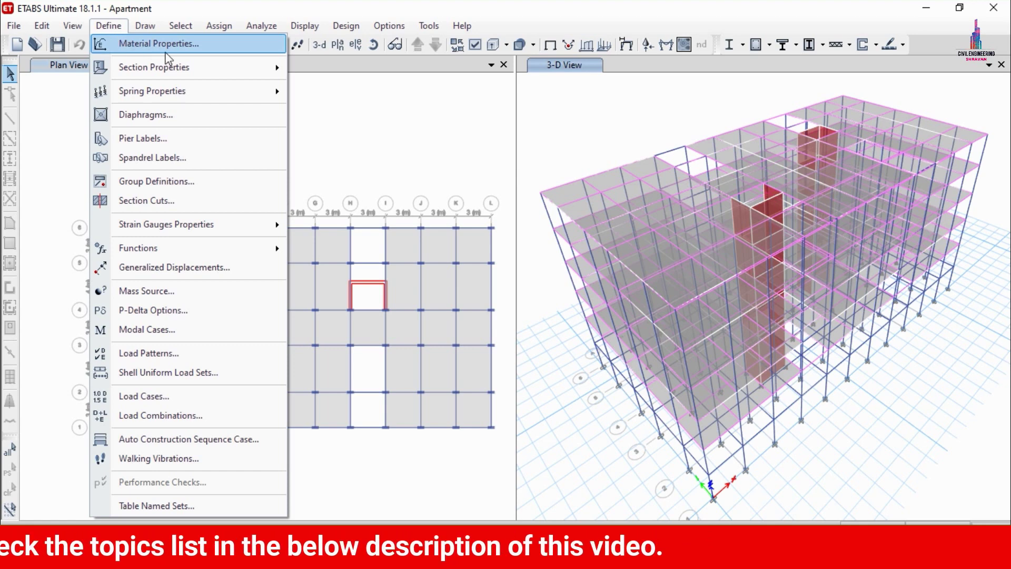
pyautogui.click(122, 43)
pyautogui.click(391, 233)
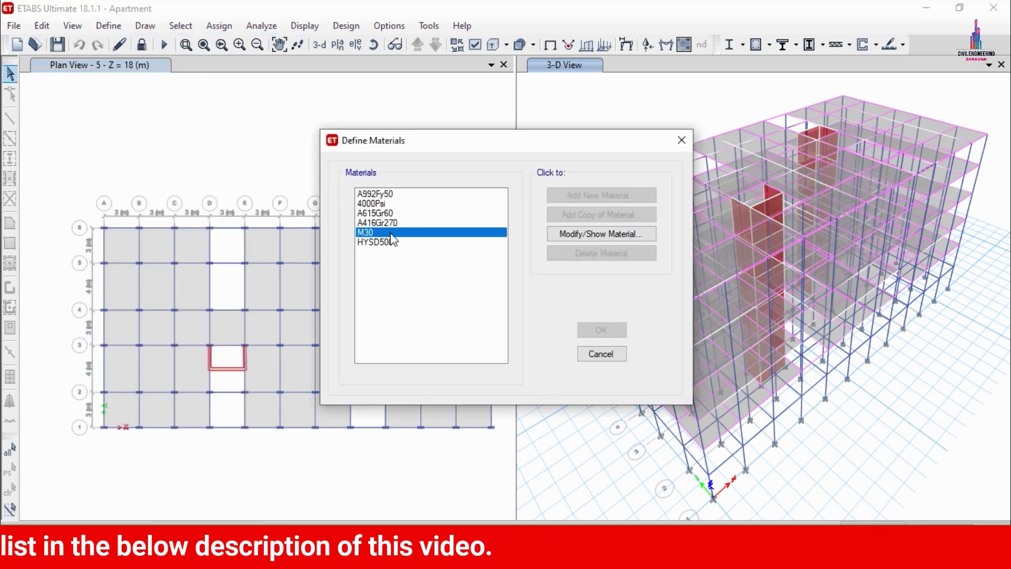
pyautogui.click(392, 243)
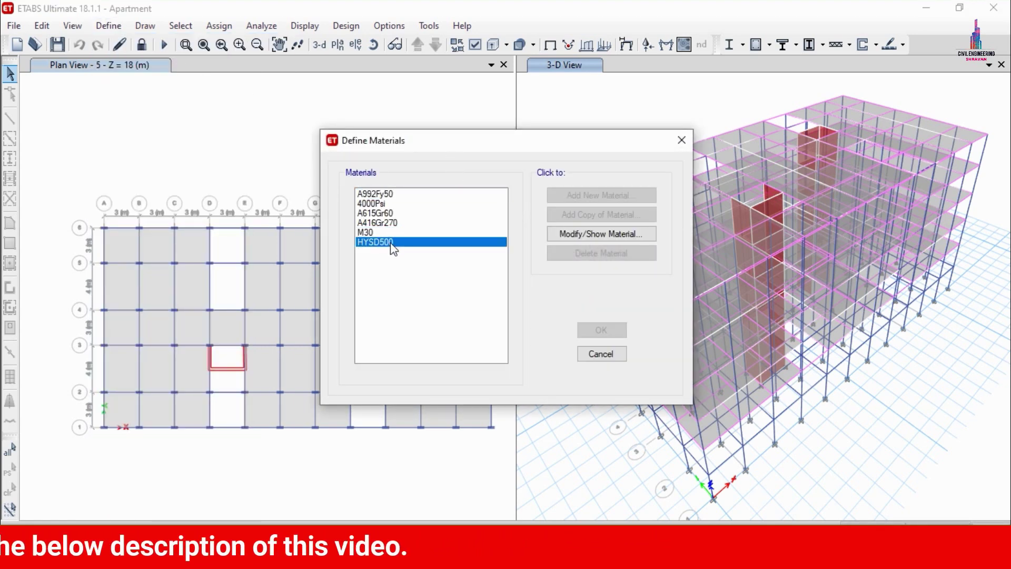
pyautogui.click(595, 356)
pyautogui.click(107, 26)
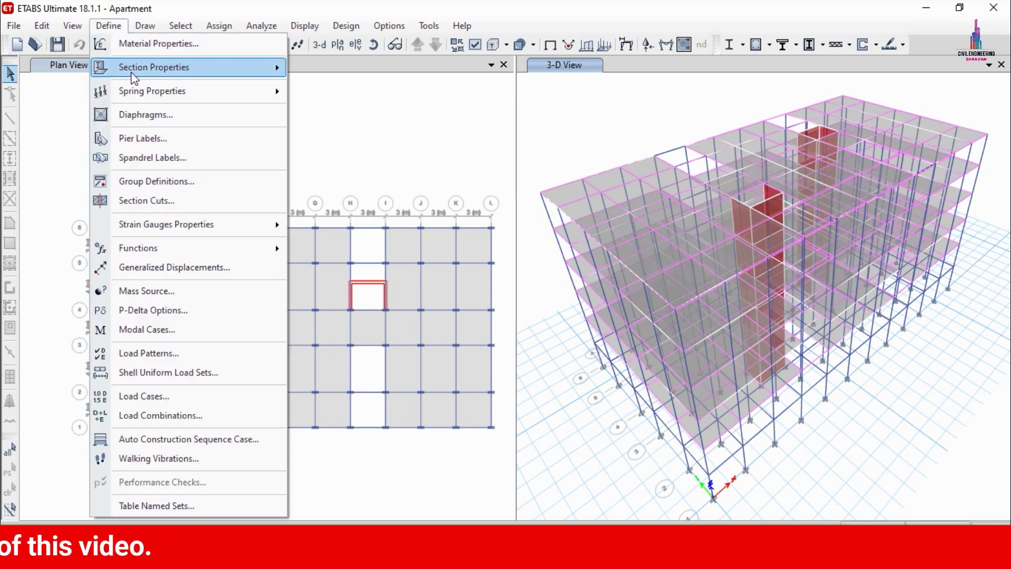
pyautogui.moveTo(266, 71)
pyautogui.click(313, 74)
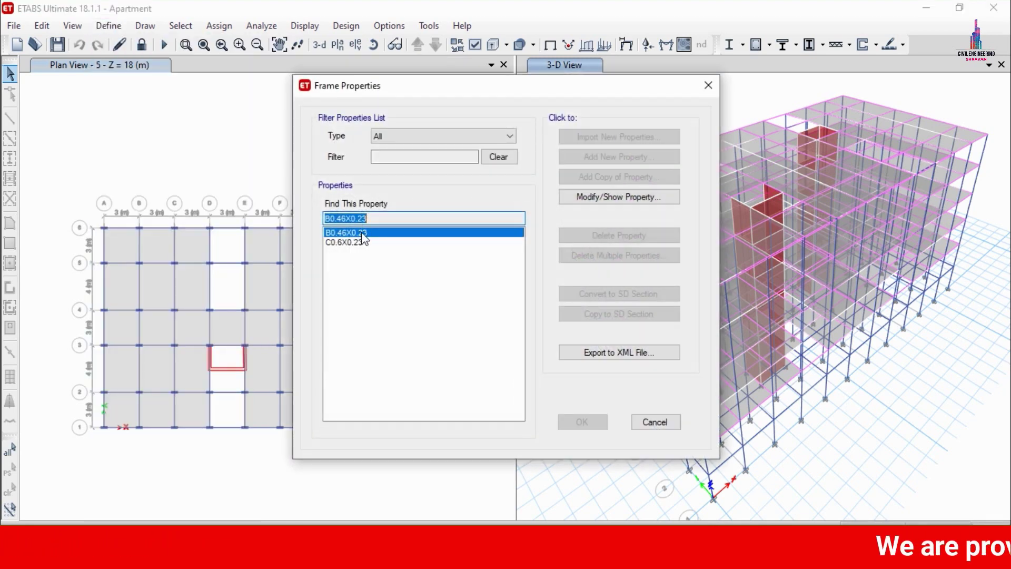
pyautogui.click(363, 242)
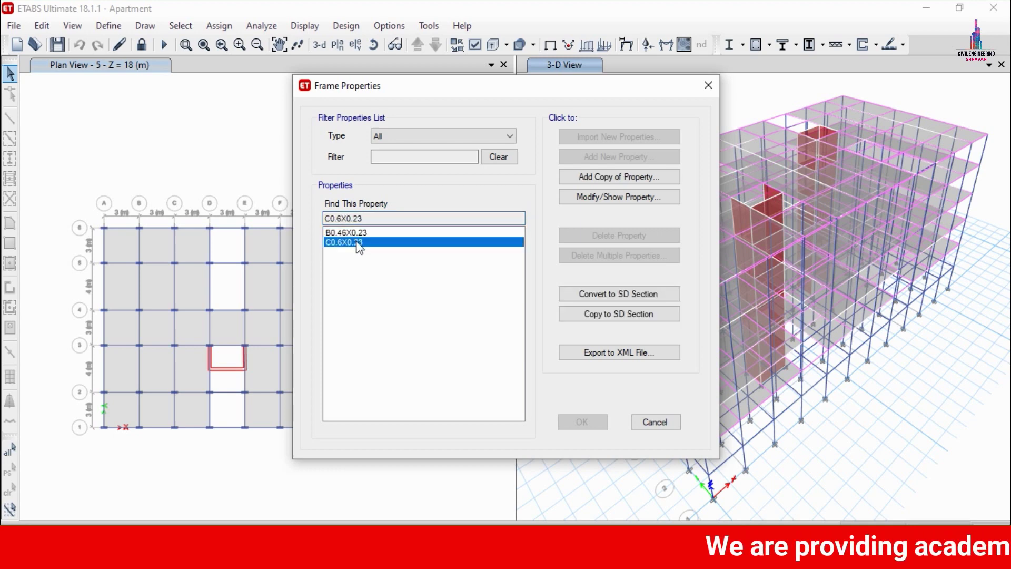
pyautogui.click(658, 422)
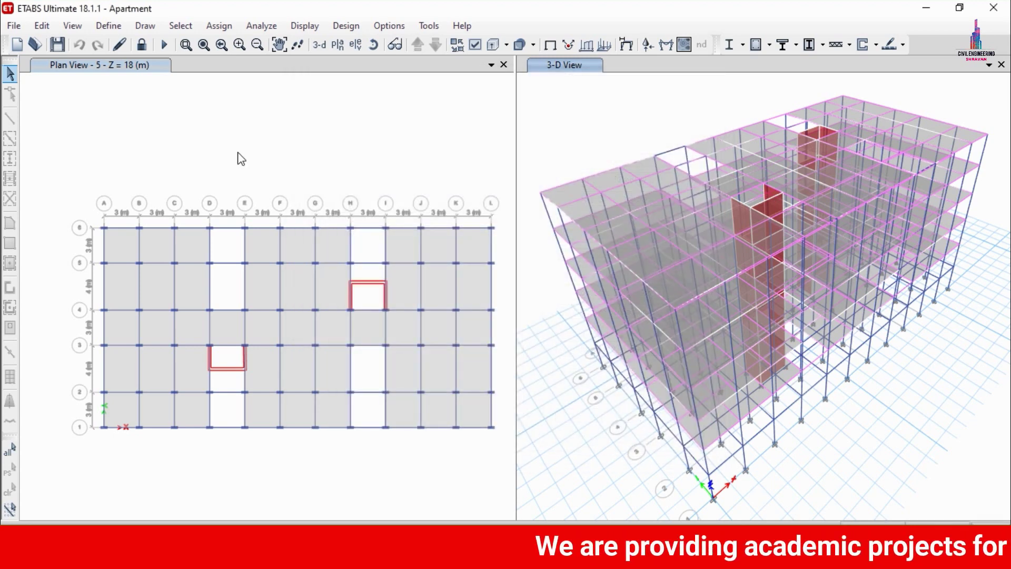
pyautogui.click(111, 26)
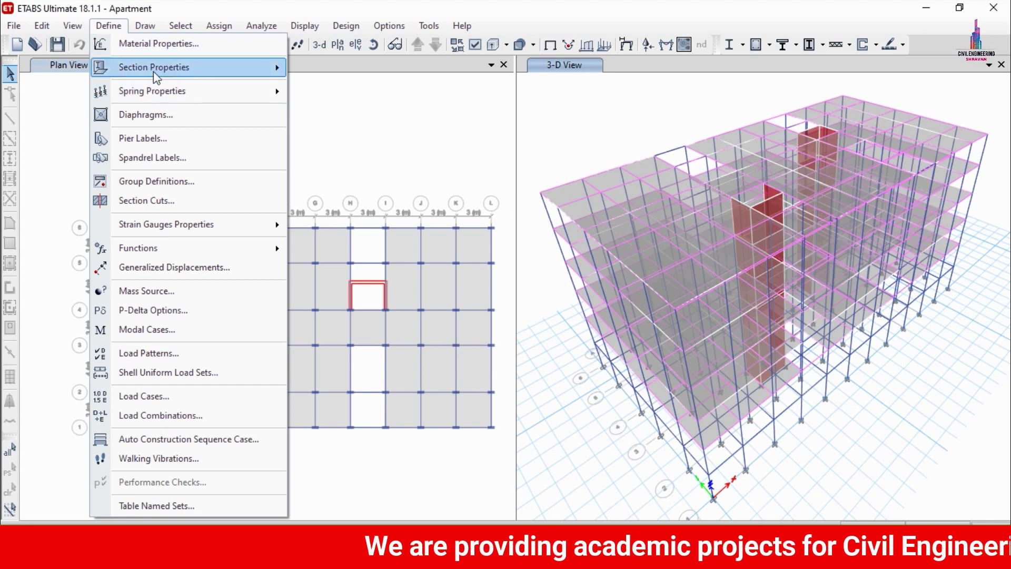
pyautogui.moveTo(279, 68)
pyautogui.click(327, 112)
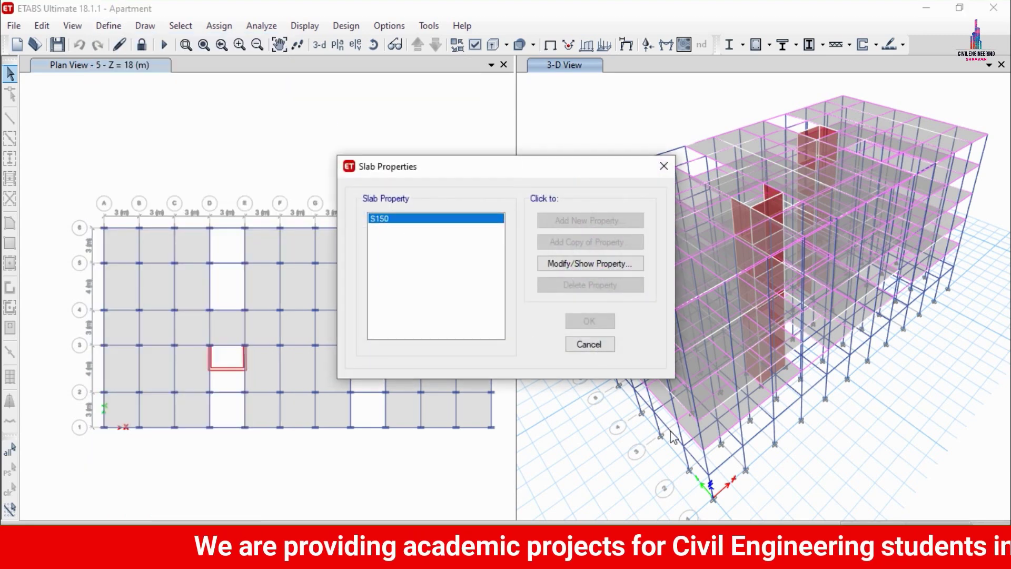
pyautogui.click(591, 344)
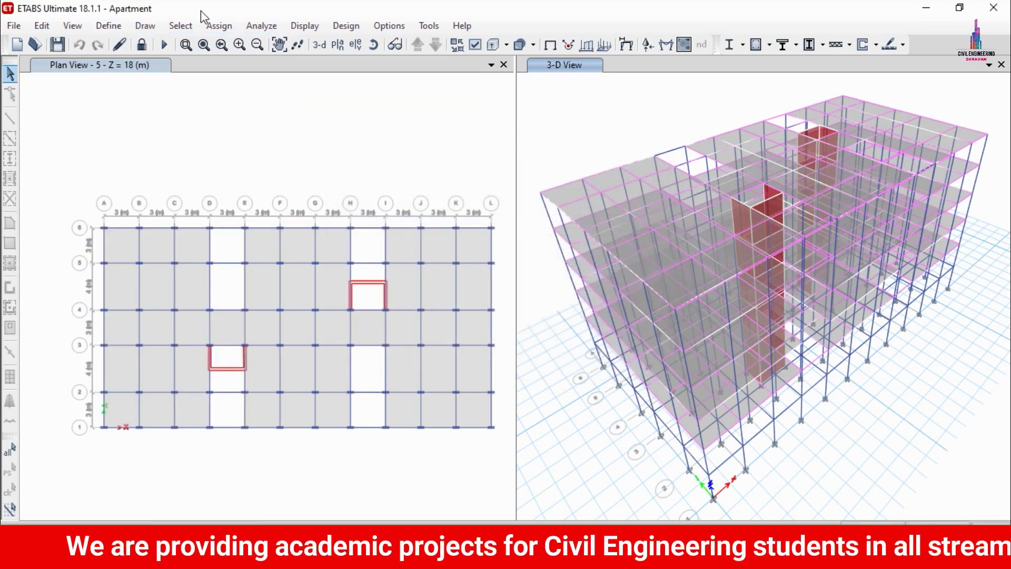
pyautogui.click(110, 27)
pyautogui.click(191, 396)
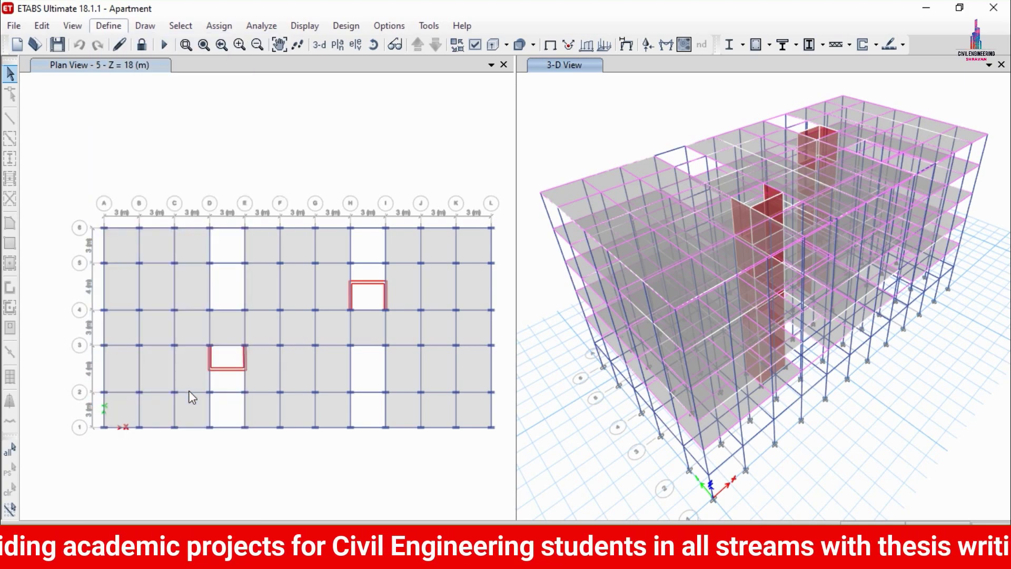
pyautogui.click(280, 234)
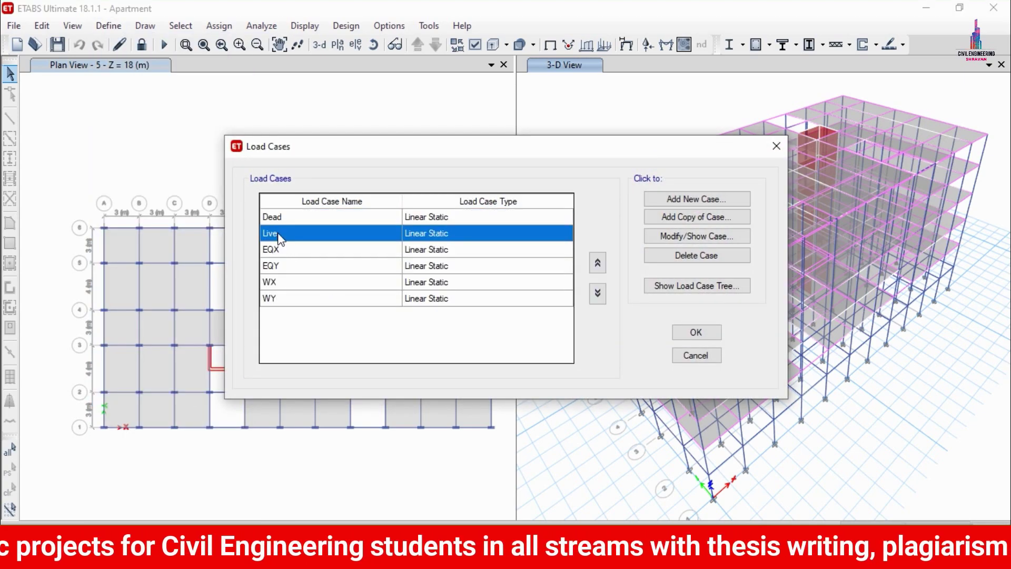
pyautogui.click(290, 252)
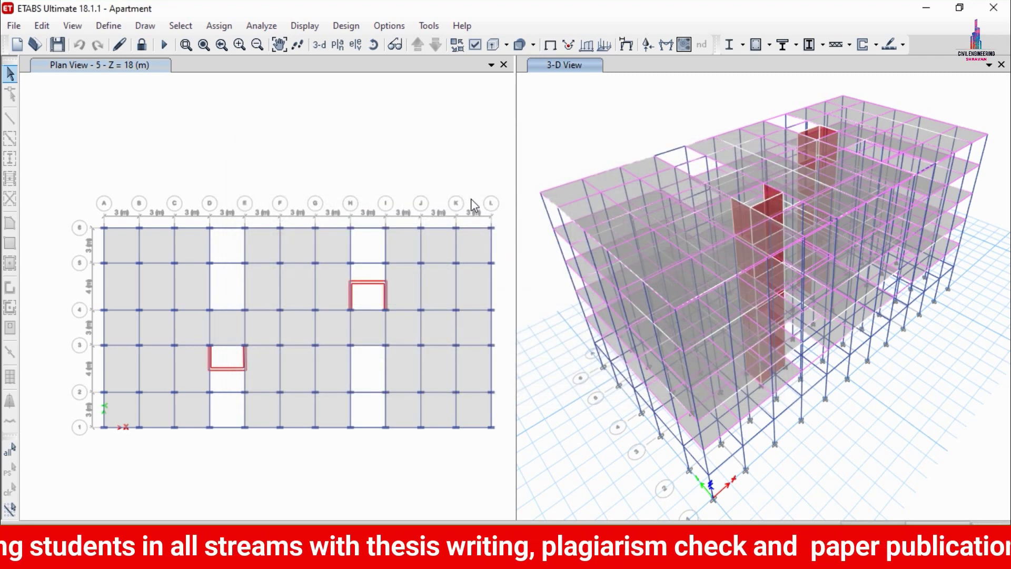
# Run the analysis for all load cases of the Apartment model
pyautogui.click(275, 29)
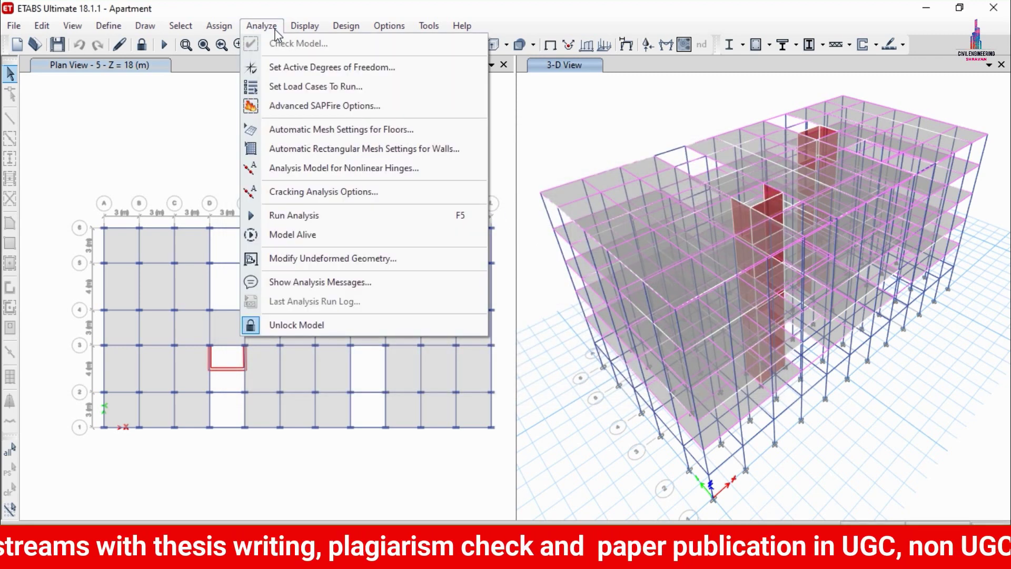
pyautogui.click(315, 88)
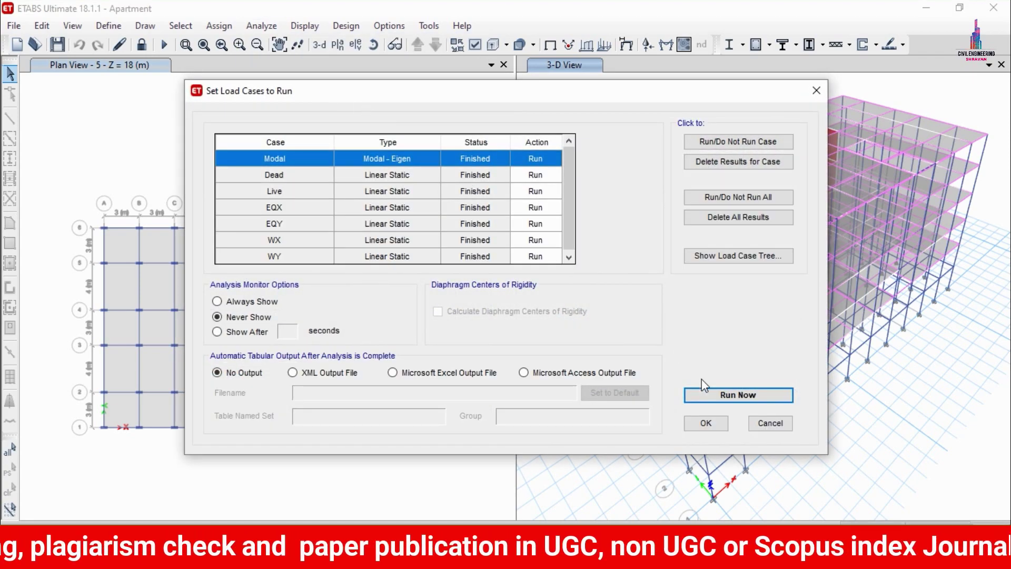
pyautogui.click(727, 396)
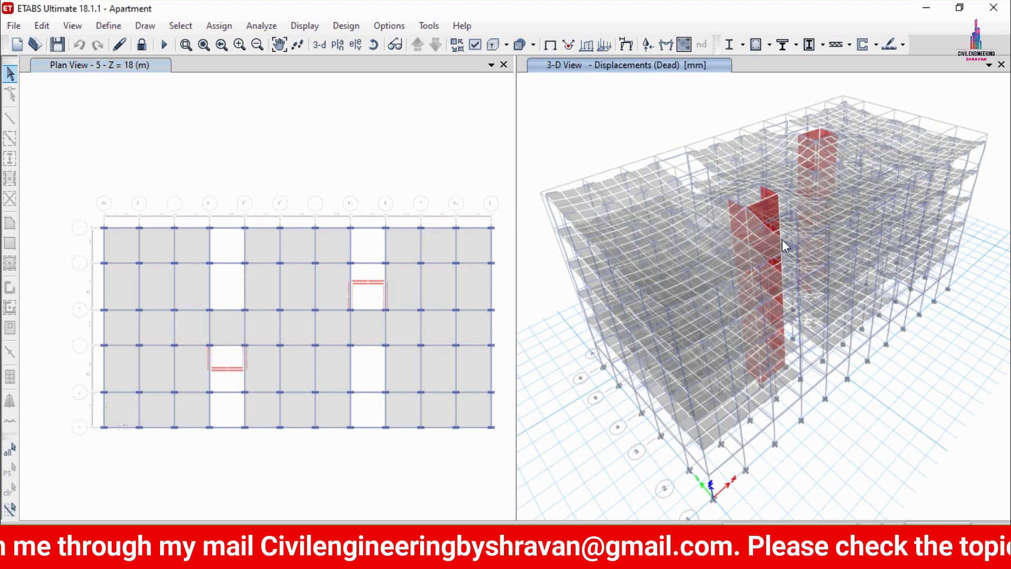
# Display Moment 3-3 frame force diagrams for Modal mode 1 in the 3-D view
pyautogui.click(309, 26)
pyautogui.moveTo(333, 108)
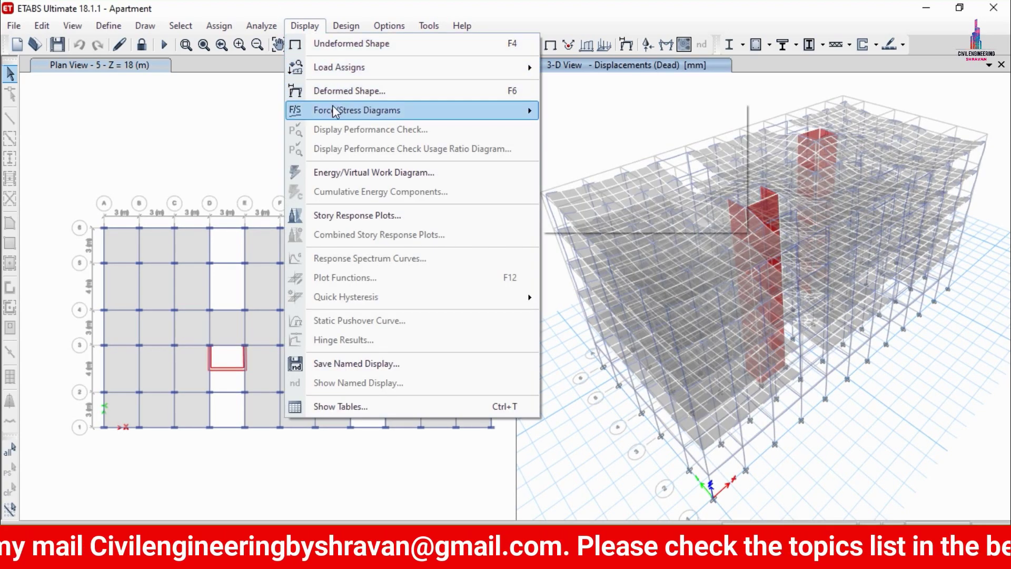
pyautogui.click(619, 155)
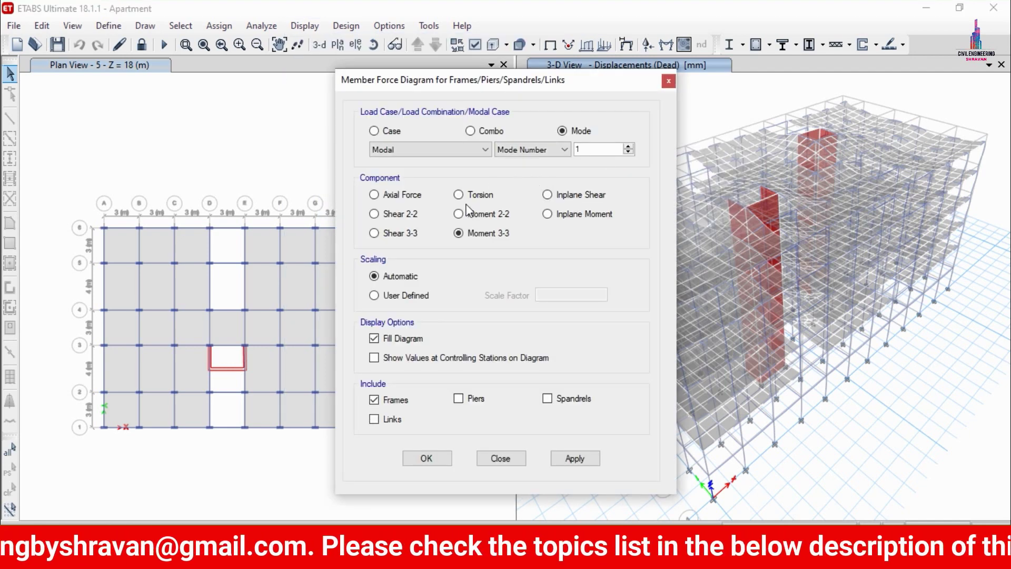
pyautogui.click(405, 215)
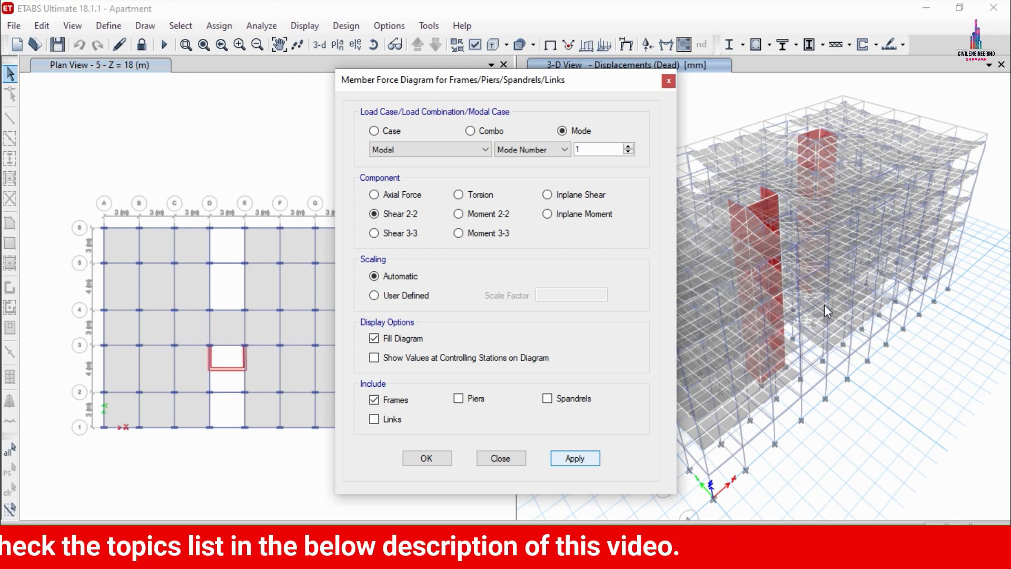
pyautogui.click(498, 236)
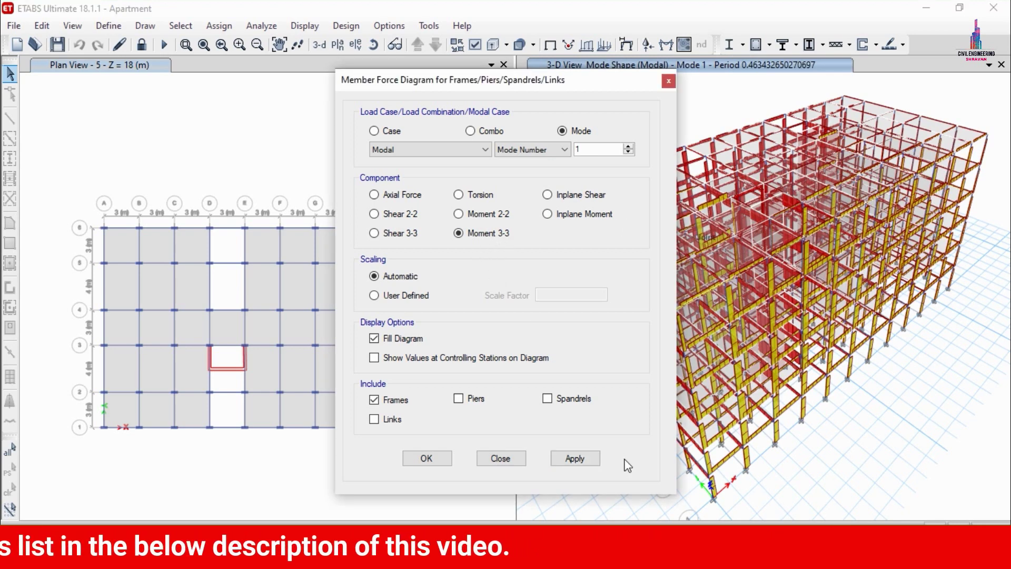
pyautogui.click(576, 459)
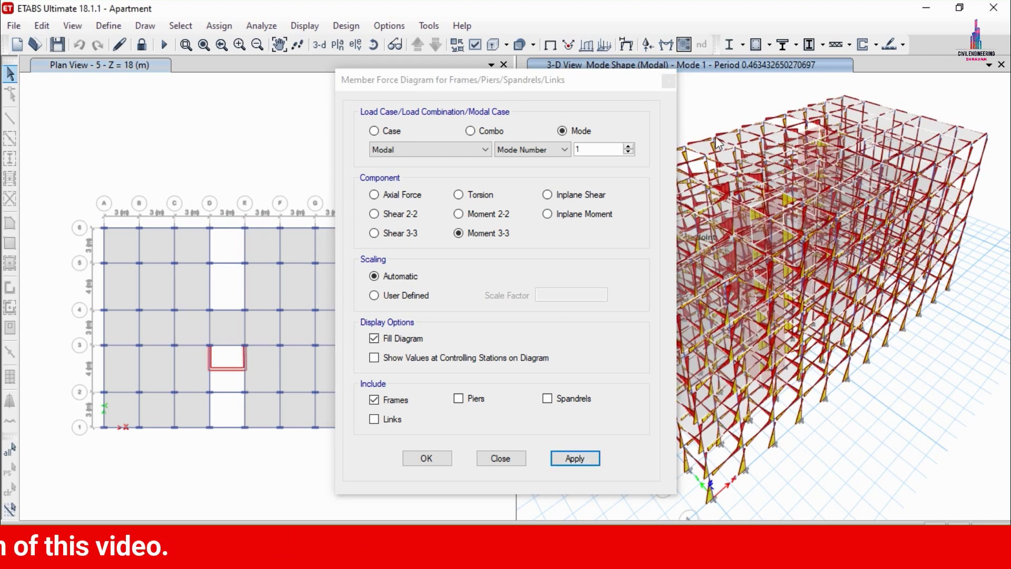
pyautogui.click(668, 81)
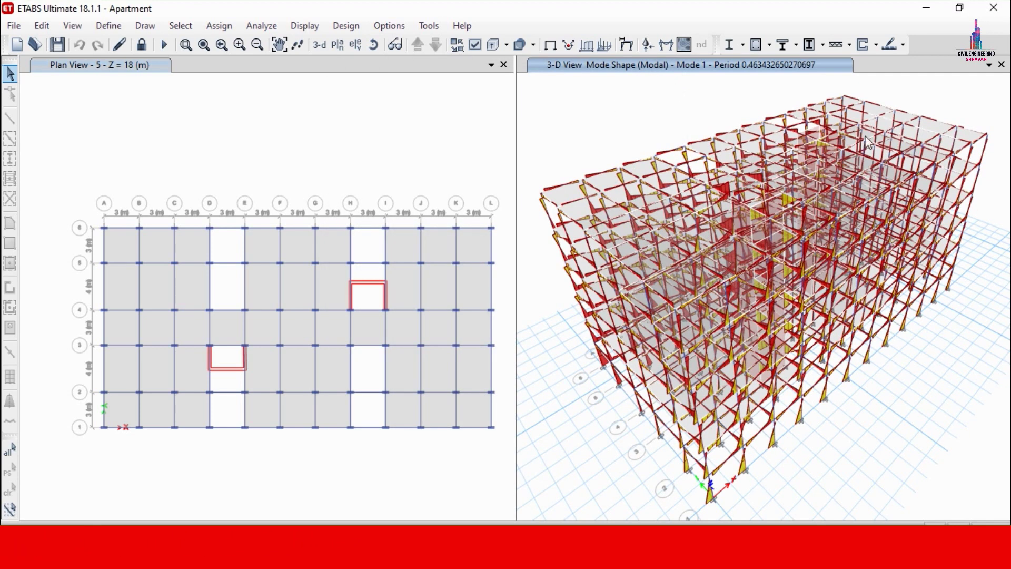
# Unlock the model and set story 5 design strips: X direction on layer A, Y on layer B
pyautogui.click(140, 48)
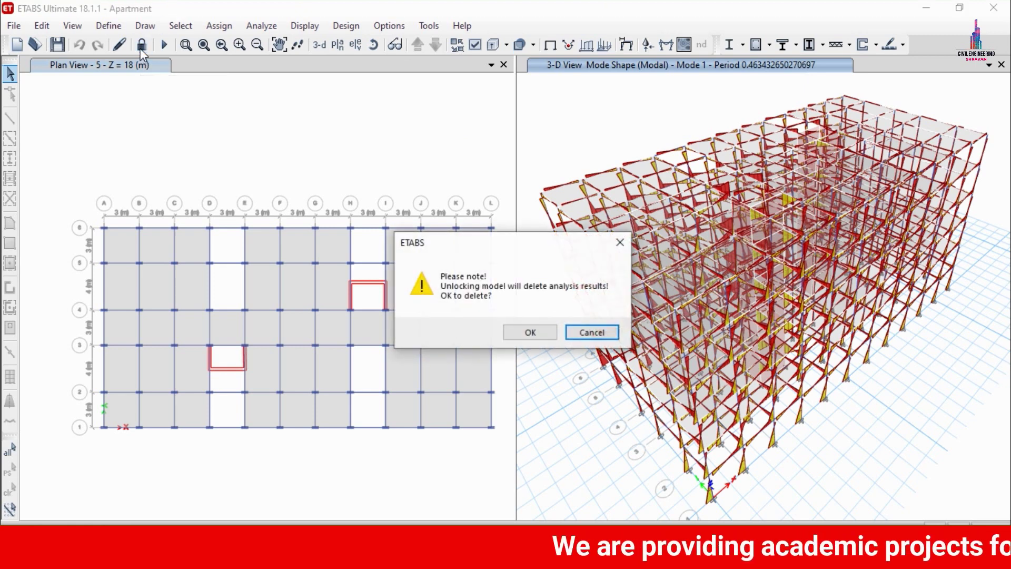
pyautogui.click(529, 332)
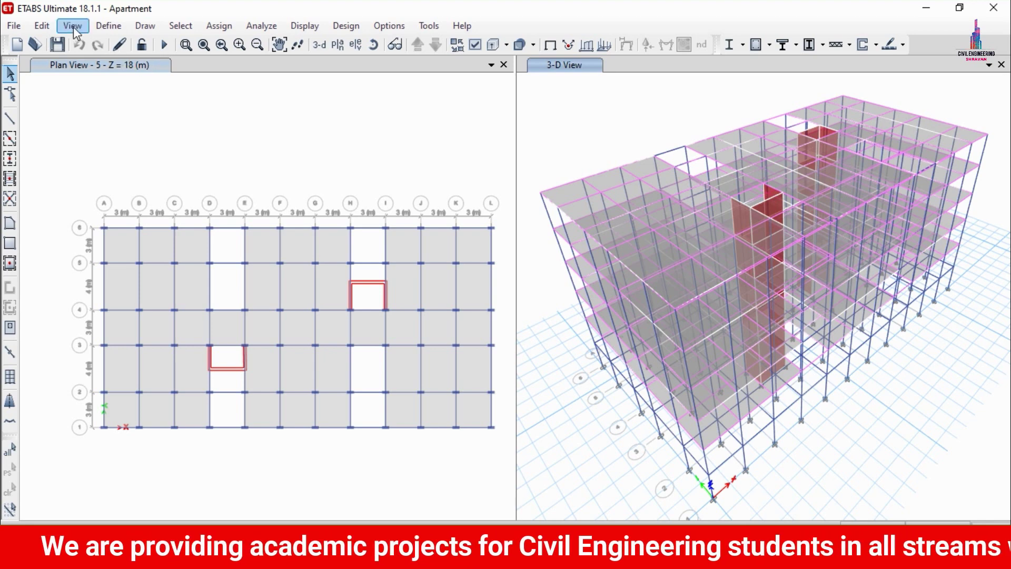
pyautogui.click(41, 25)
pyautogui.moveTo(136, 482)
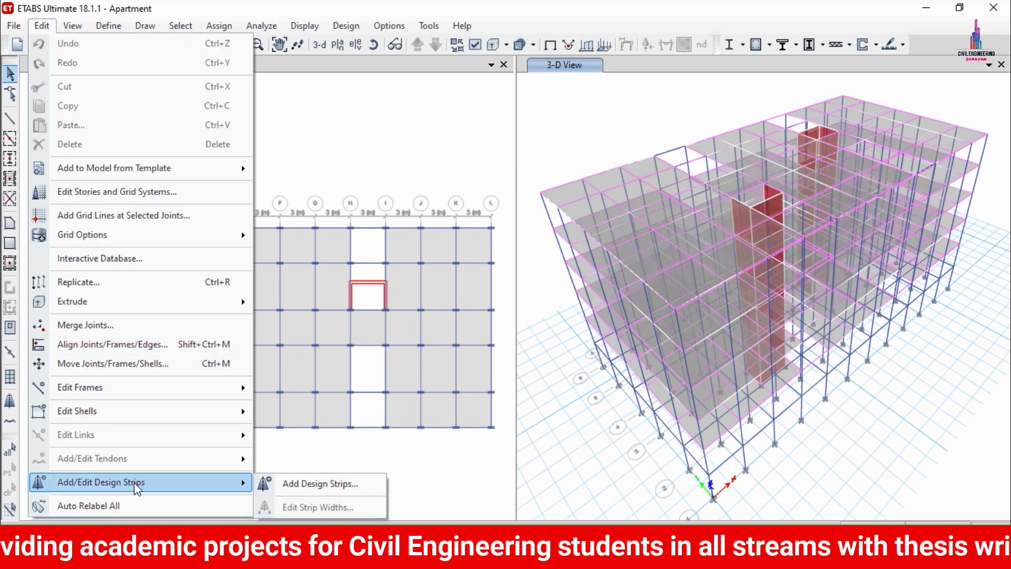
pyautogui.click(324, 485)
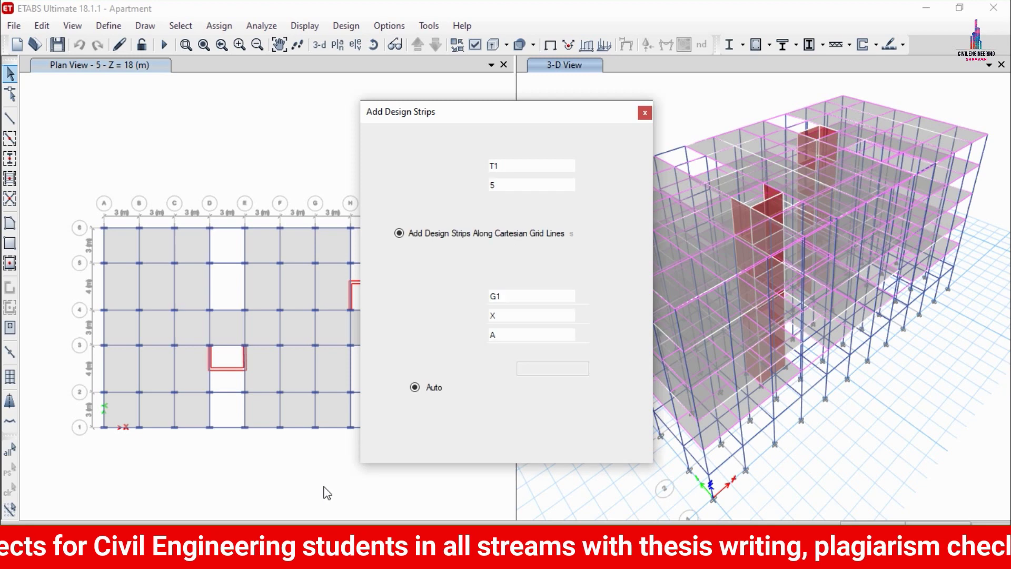
pyautogui.click(495, 184)
pyautogui.click(492, 198)
pyautogui.click(494, 316)
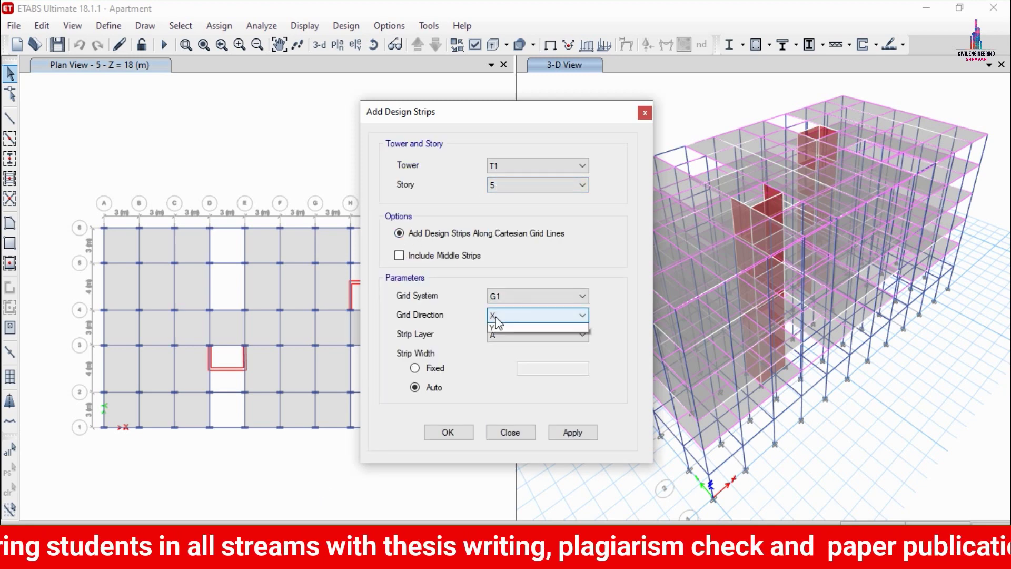
pyautogui.click(497, 324)
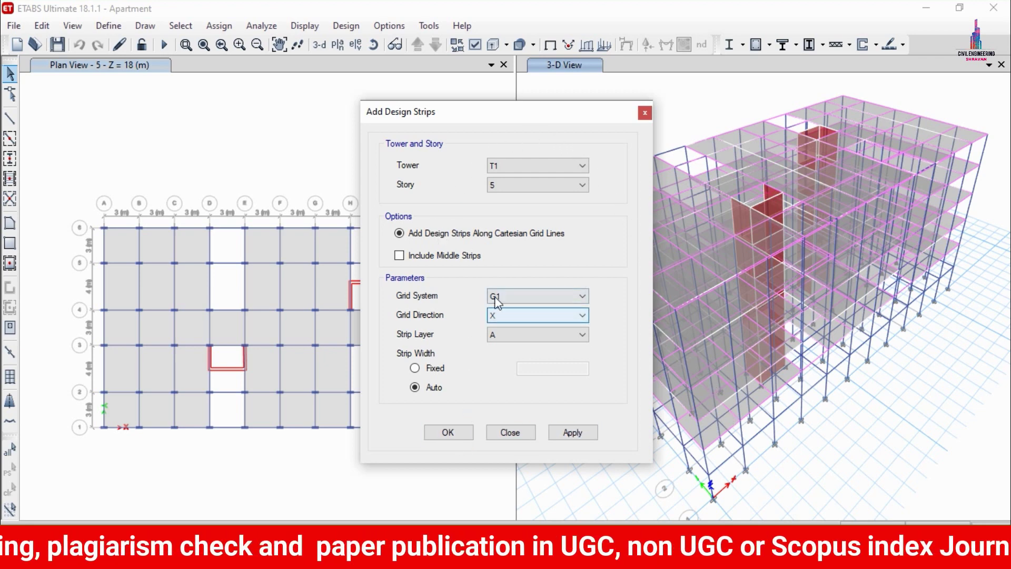
pyautogui.click(510, 315)
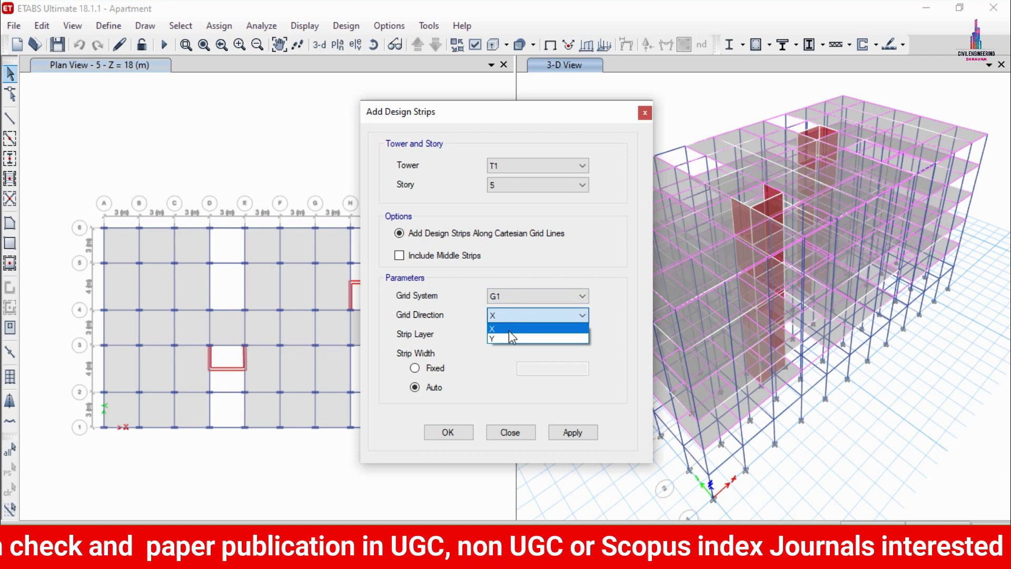
pyautogui.click(508, 332)
pyautogui.click(504, 337)
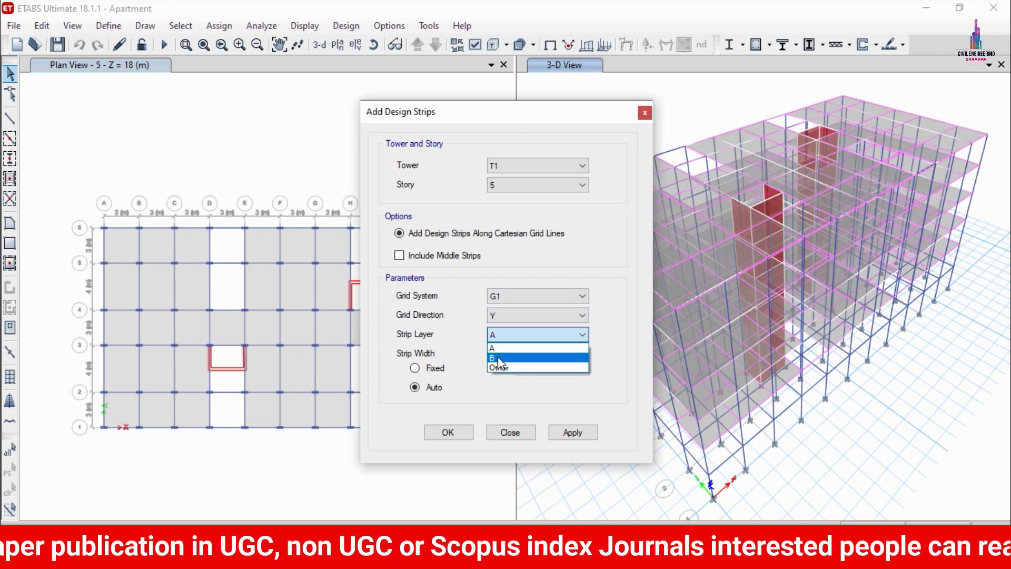
pyautogui.click(505, 358)
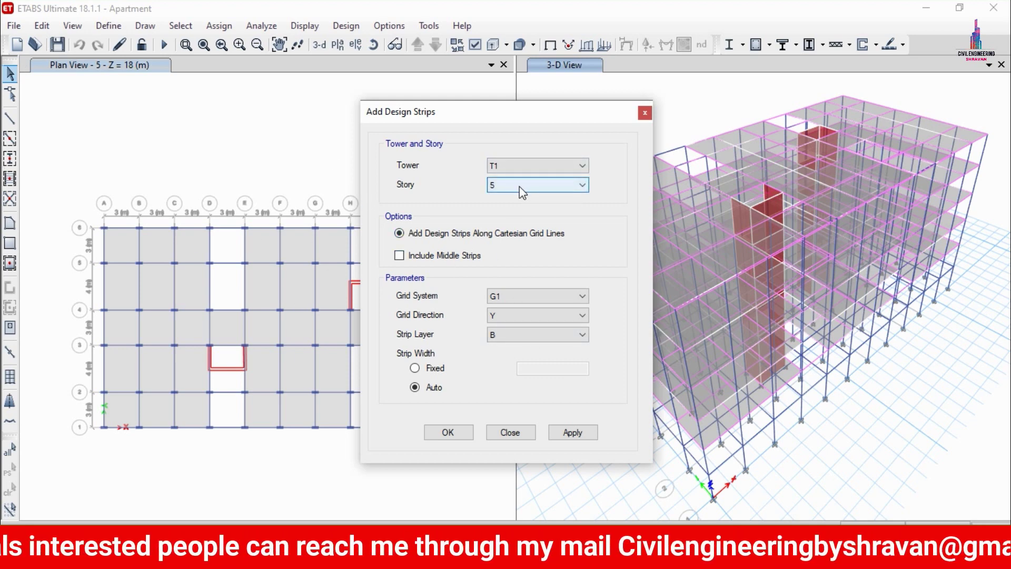
# Add the same grid-line design strips to the remaining stories and close the dialog
pyautogui.click(579, 184)
pyautogui.click(526, 214)
pyautogui.click(568, 432)
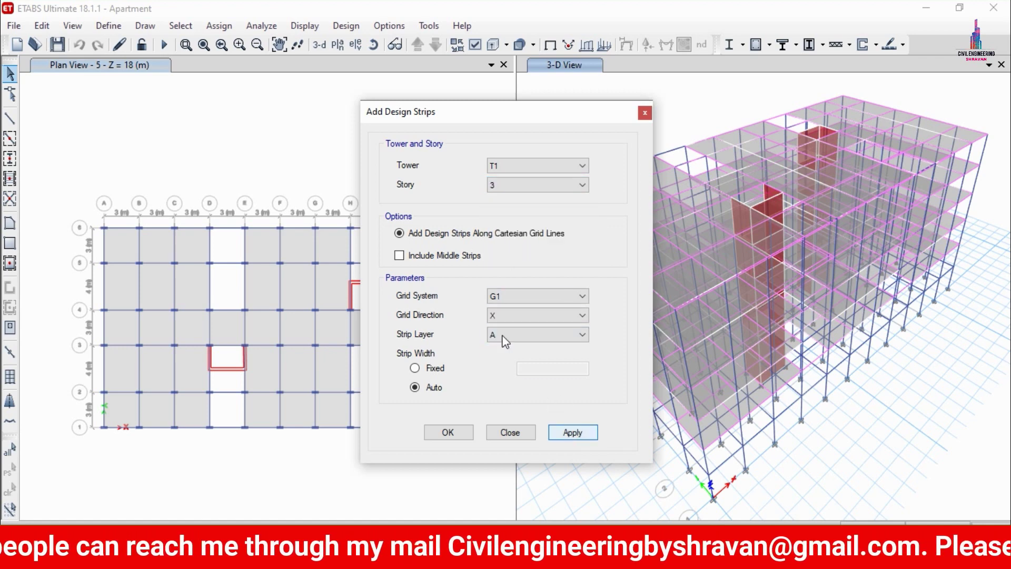
pyautogui.click(579, 185)
pyautogui.click(527, 207)
pyautogui.click(579, 315)
pyautogui.click(493, 339)
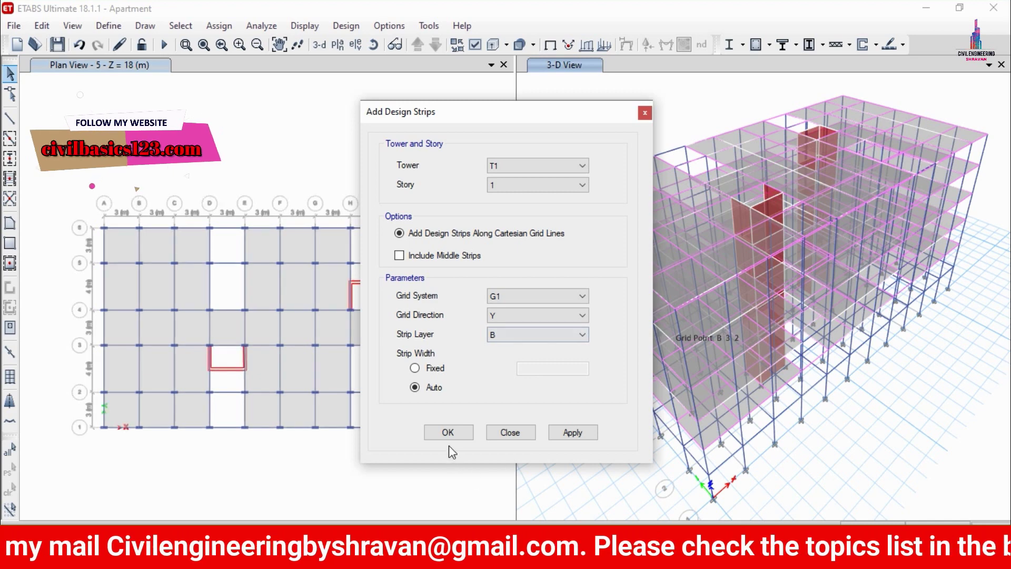
pyautogui.click(447, 433)
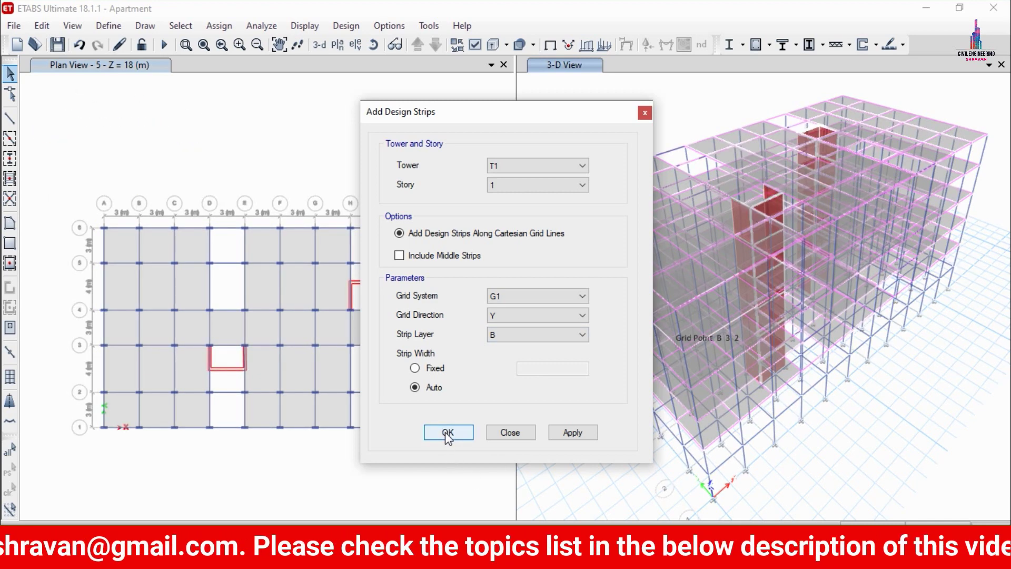
pyautogui.click(447, 432)
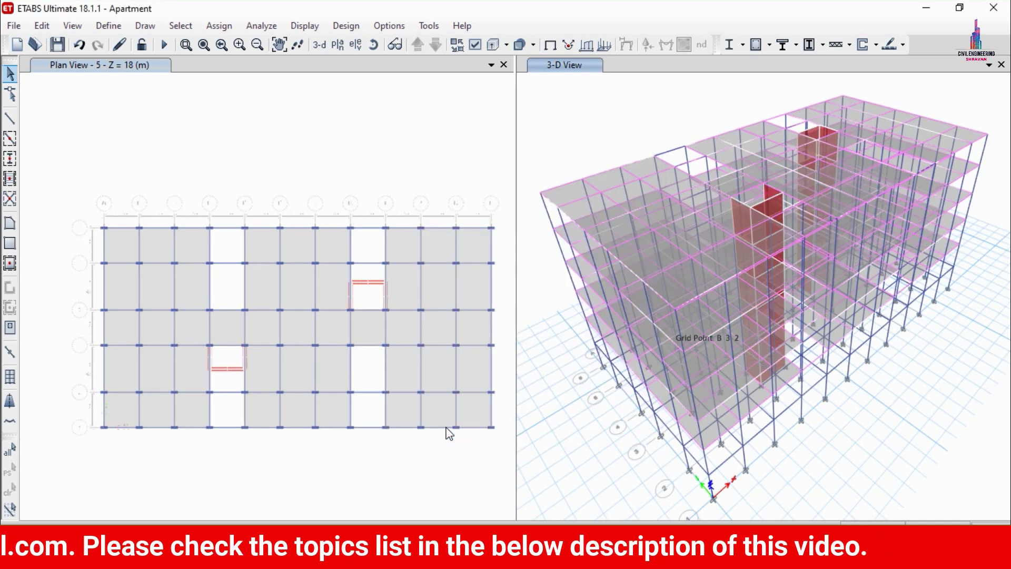
# Rerun the analysis for all load cases to show the Dead load deformed shape
pyautogui.click(261, 25)
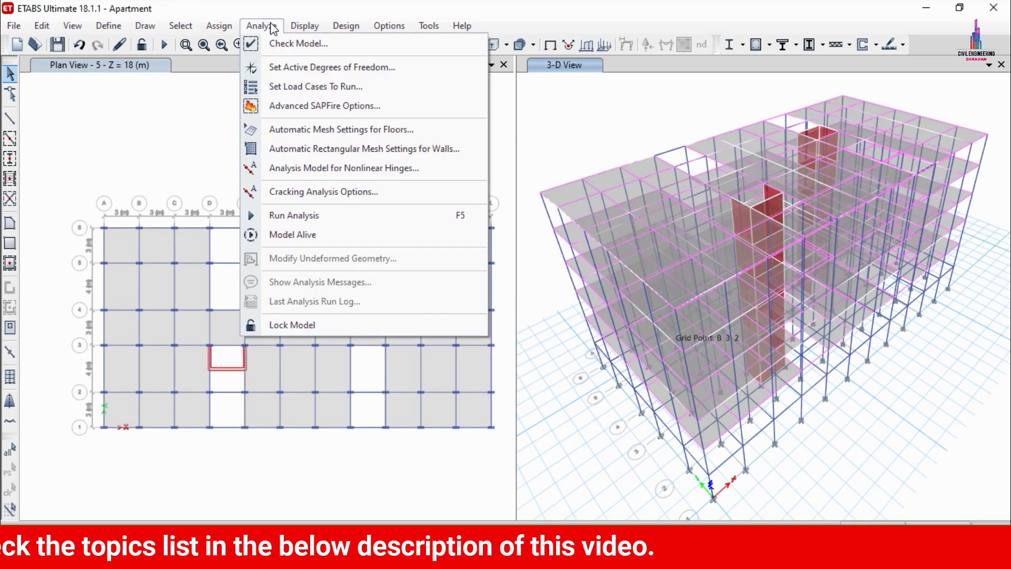
pyautogui.click(297, 87)
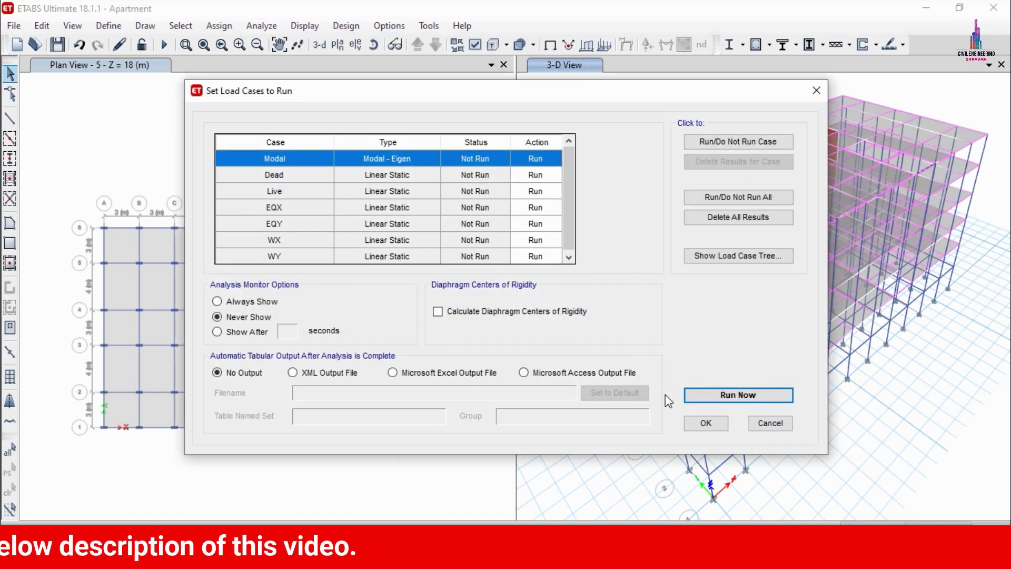
pyautogui.click(736, 394)
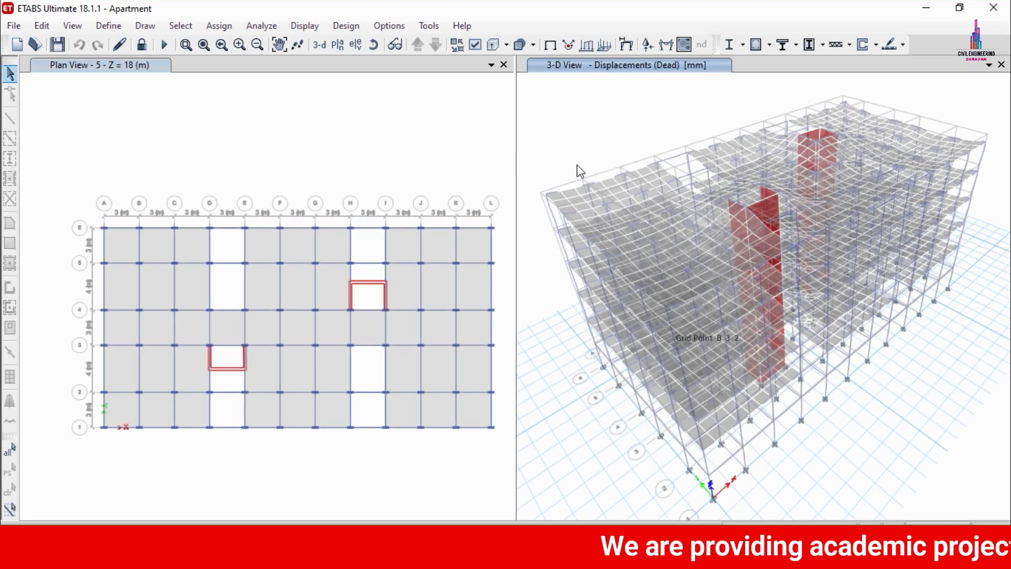
# Accept the IS 456:2000 concrete frame design preferences
pyautogui.click(330, 25)
pyautogui.moveTo(352, 62)
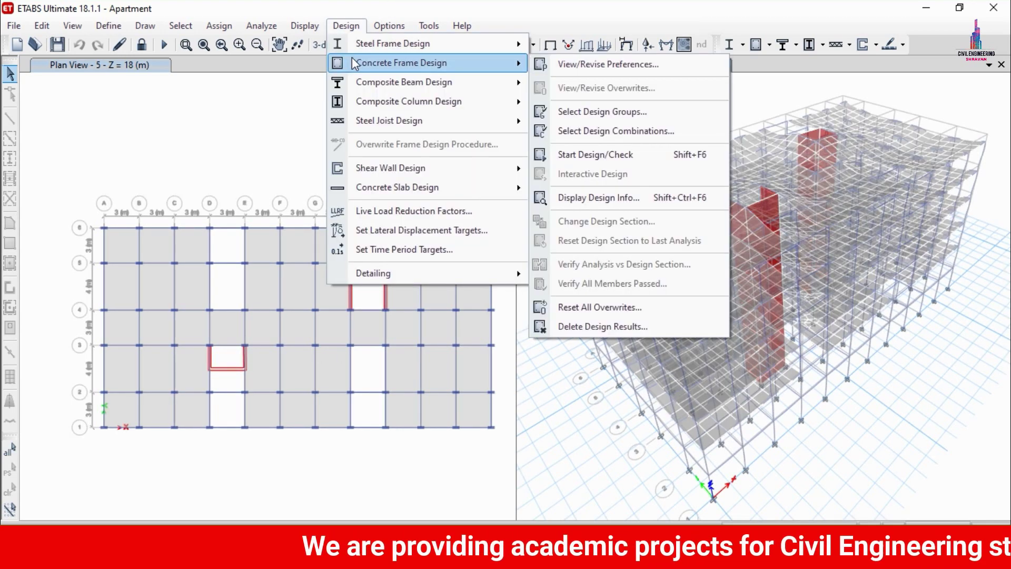
pyautogui.click(577, 68)
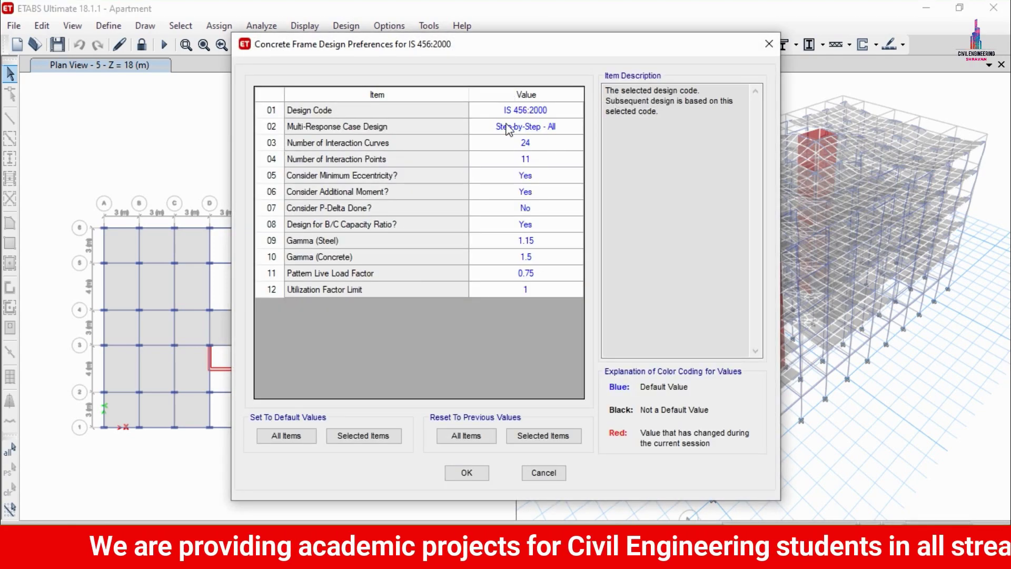
pyautogui.click(466, 474)
# Run the concrete frame design check to display longitudinal reinforcing
pyautogui.click(346, 26)
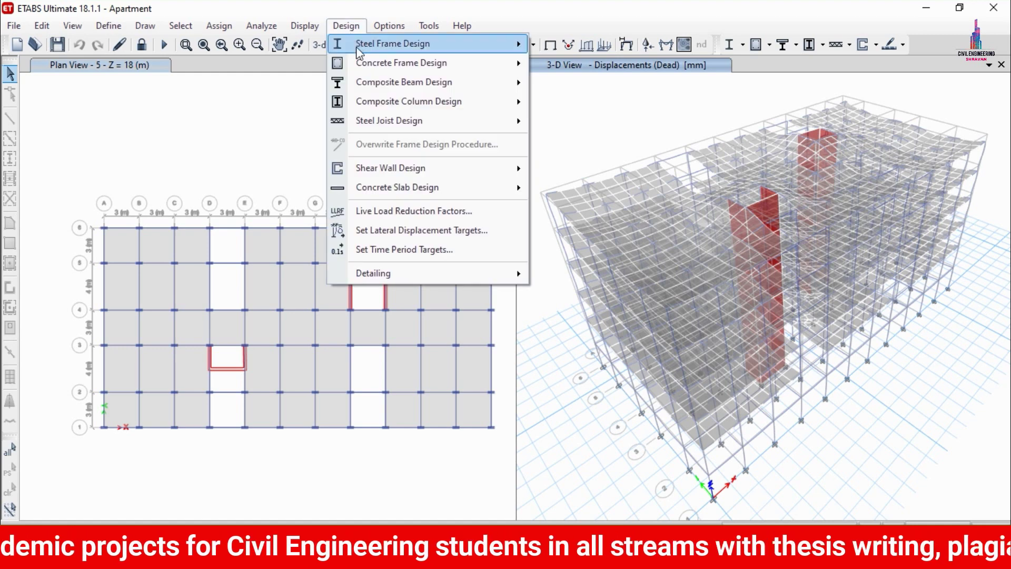
pyautogui.moveTo(360, 63)
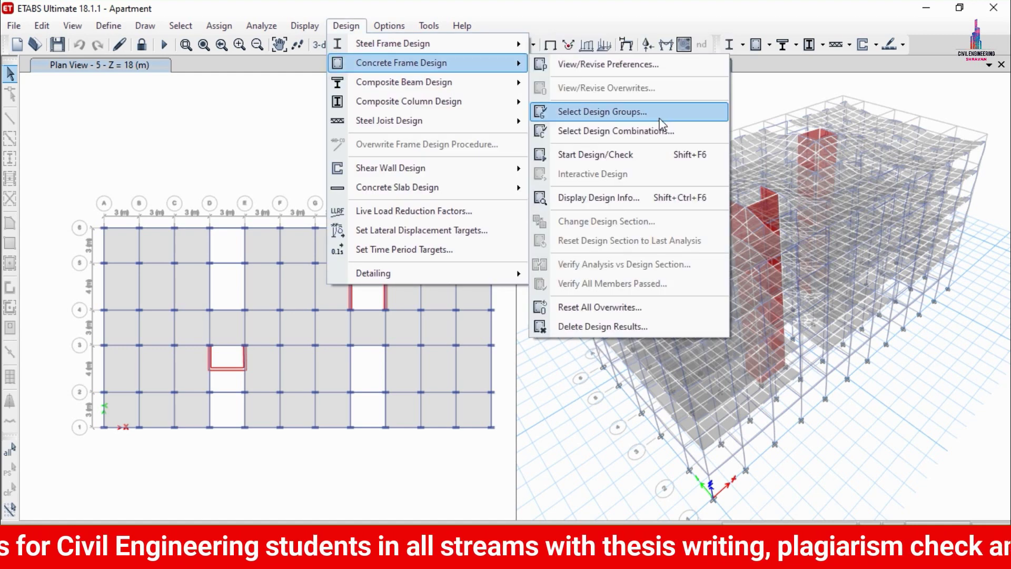
pyautogui.click(593, 155)
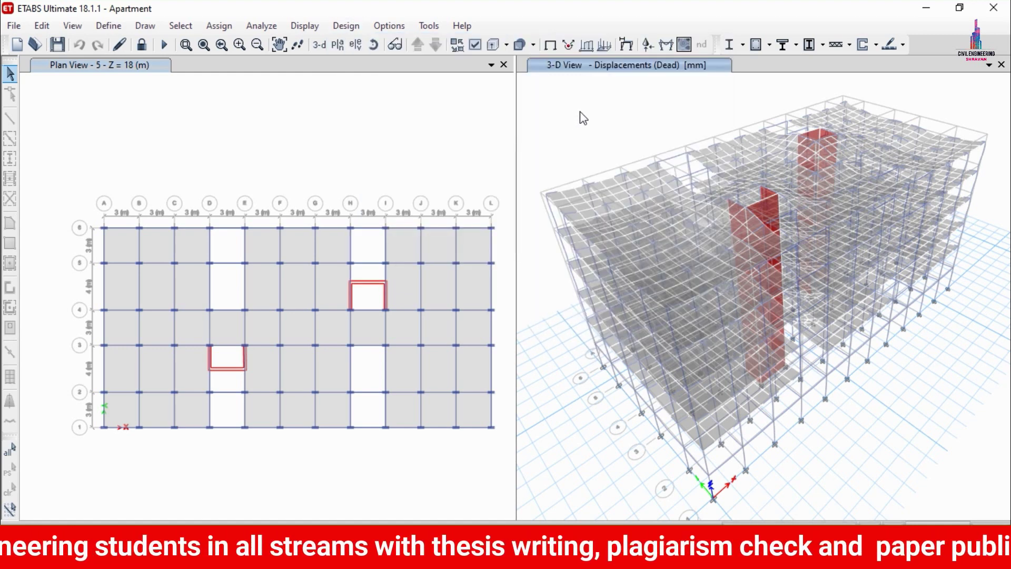
pyautogui.hotkey('shift', 'F6')
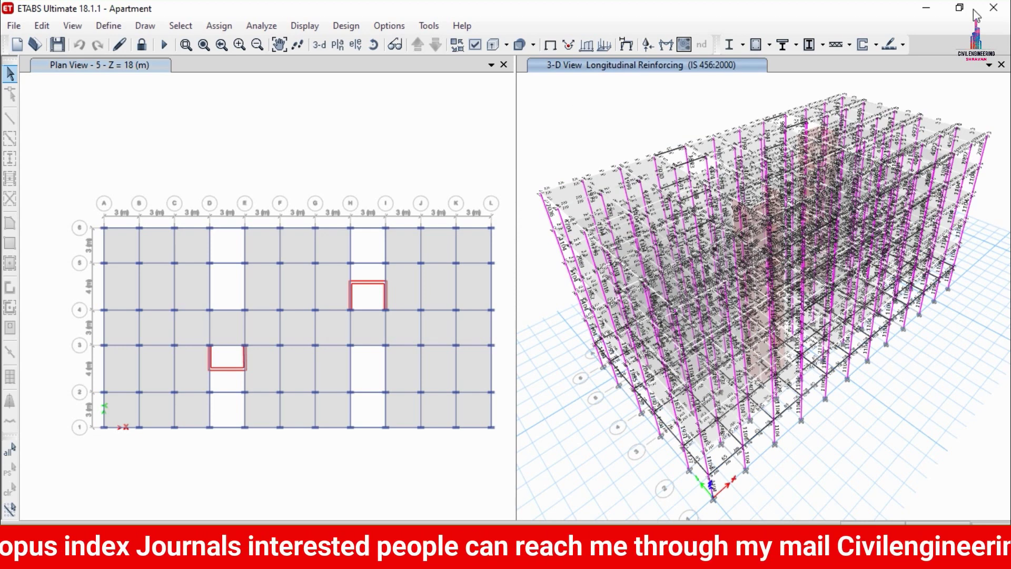
pyautogui.click(905, 50)
# Accept IS 456:2000 slab preferences, design the slab strips, then close ETABS
pyautogui.click(898, 64)
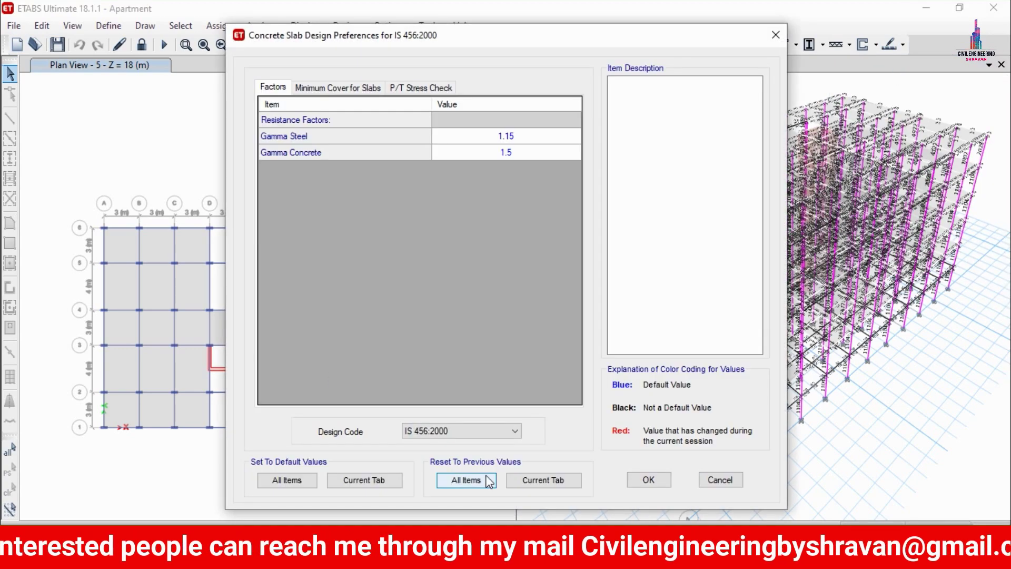
pyautogui.click(648, 479)
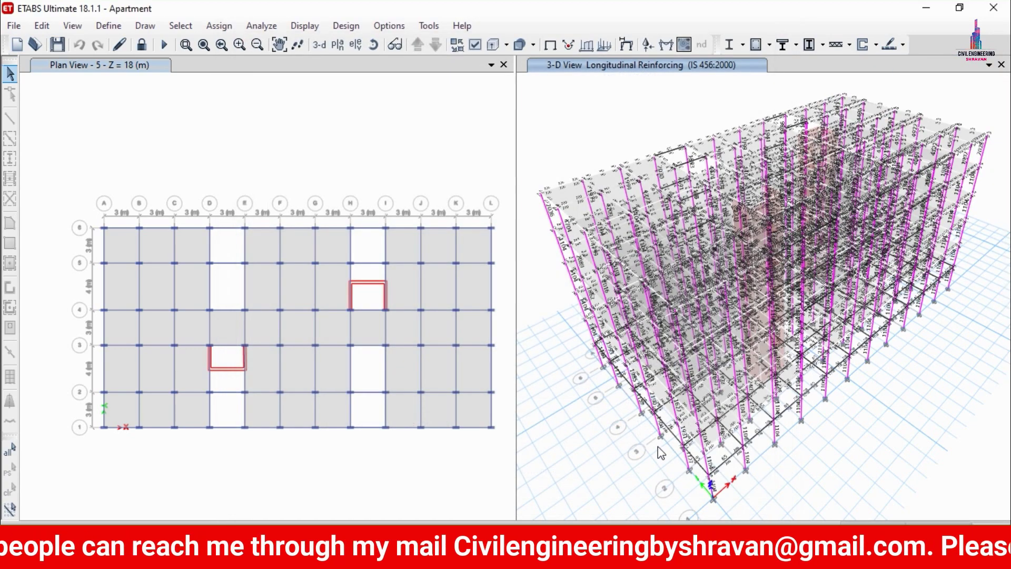
pyautogui.click(903, 46)
pyautogui.click(858, 169)
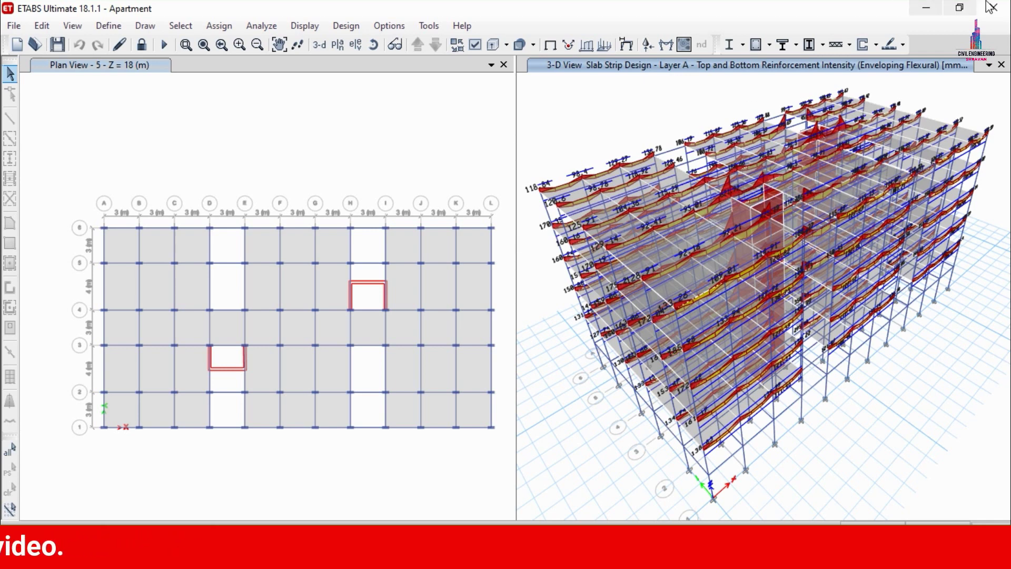
pyautogui.click(1003, 12)
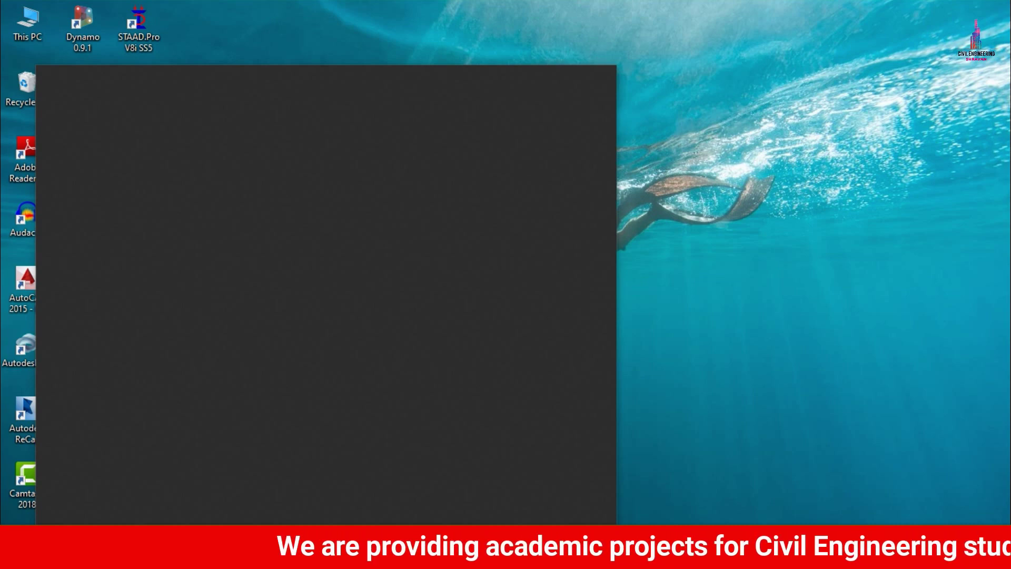
# Launch CSiDetail 18 from the Start search and maximize its window
pyautogui.write('csi')
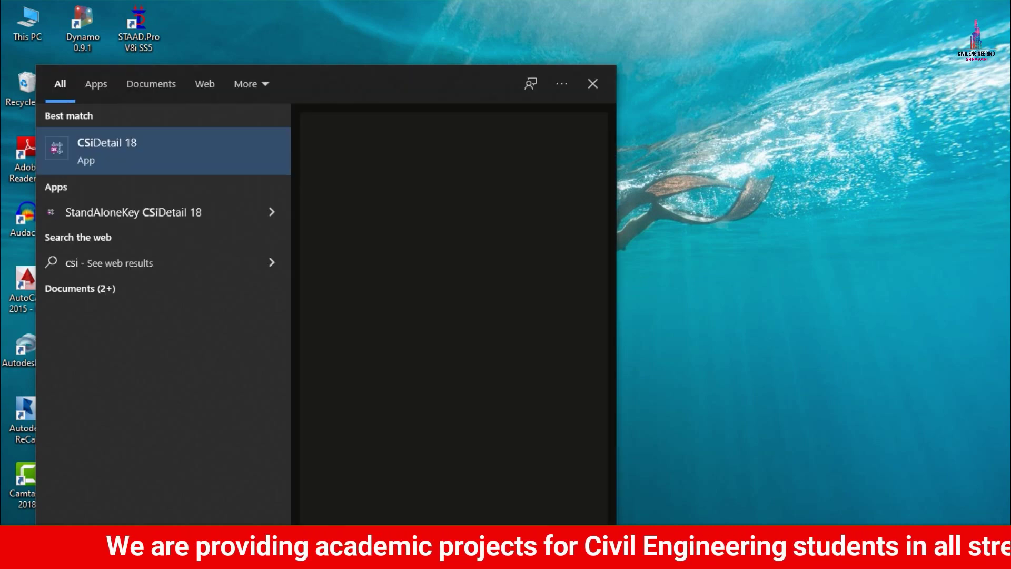
pyautogui.press('Return')
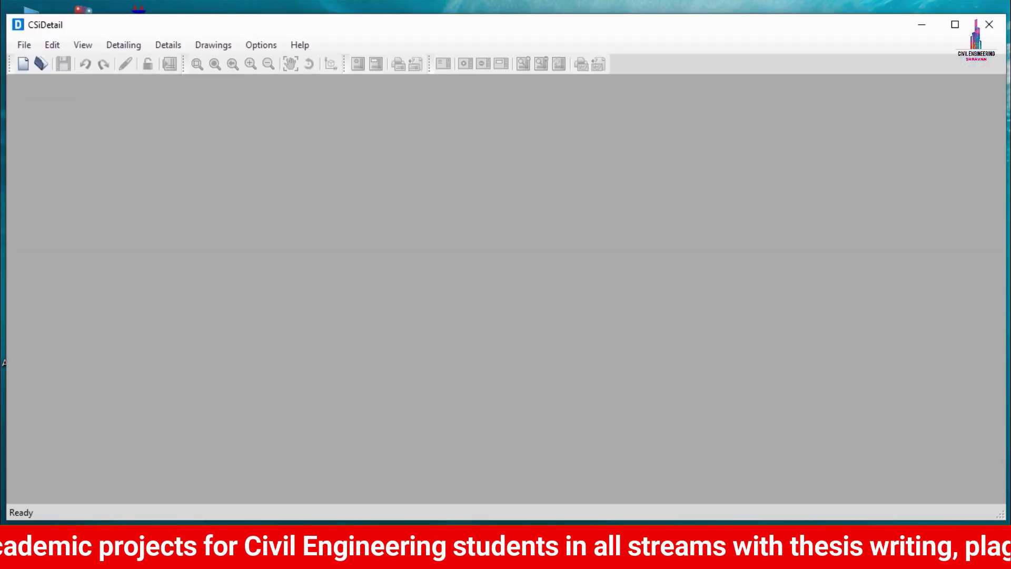
pyautogui.click(951, 24)
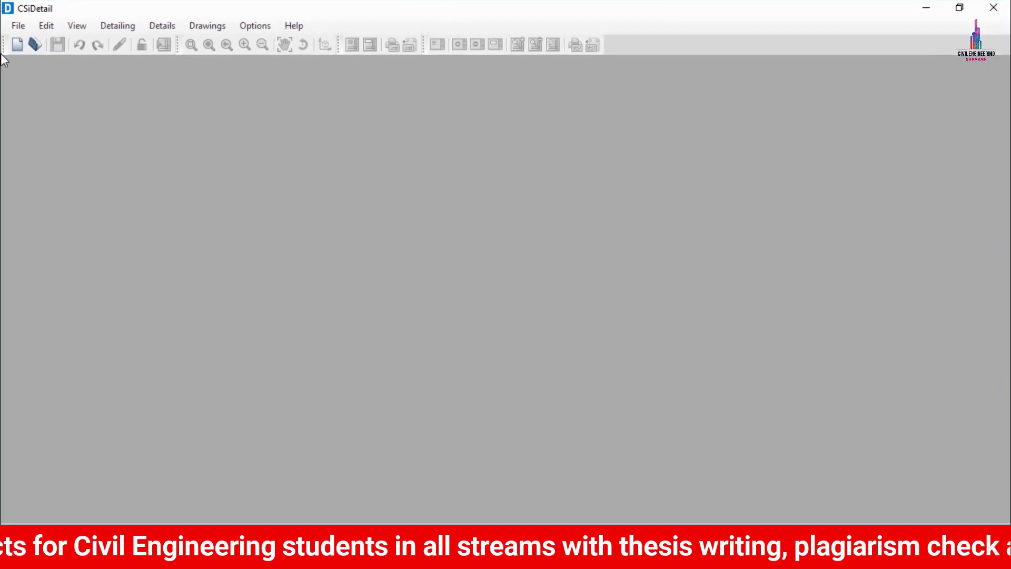
# Create a new detailing from Apartment.EDB and let the data extraction finish
pyautogui.click(22, 25)
pyautogui.click(52, 55)
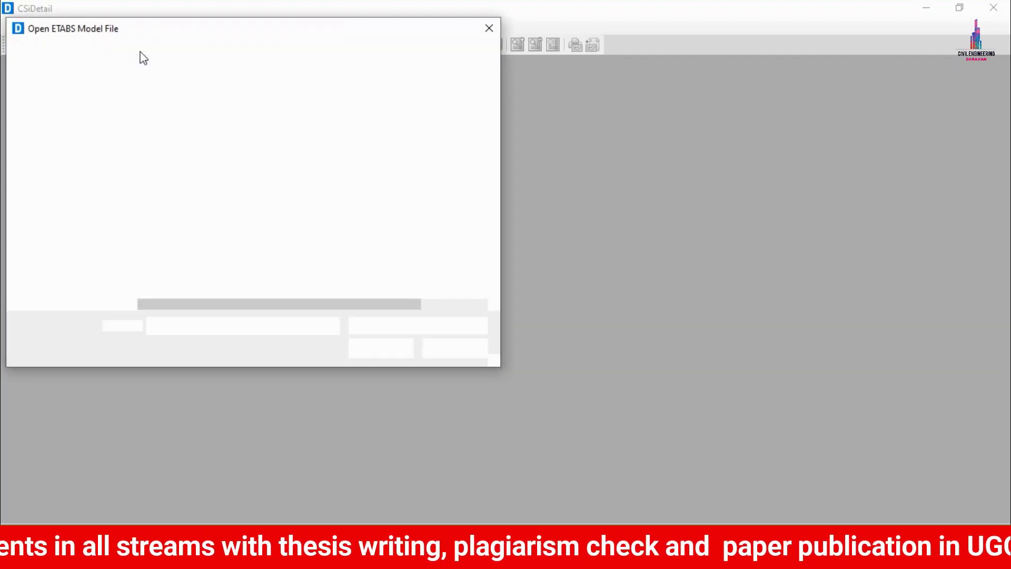
pyautogui.click(207, 124)
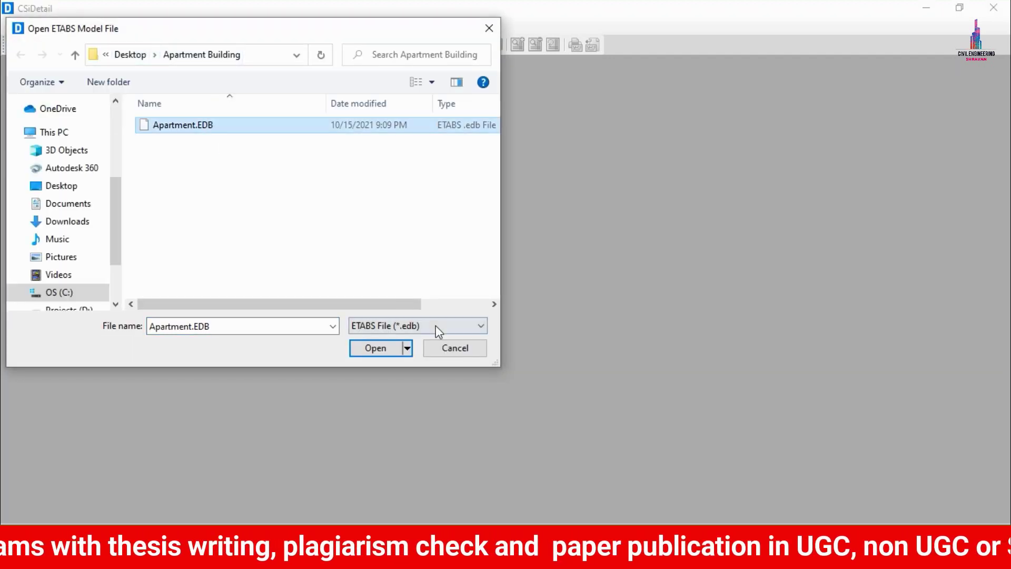
pyautogui.click(375, 345)
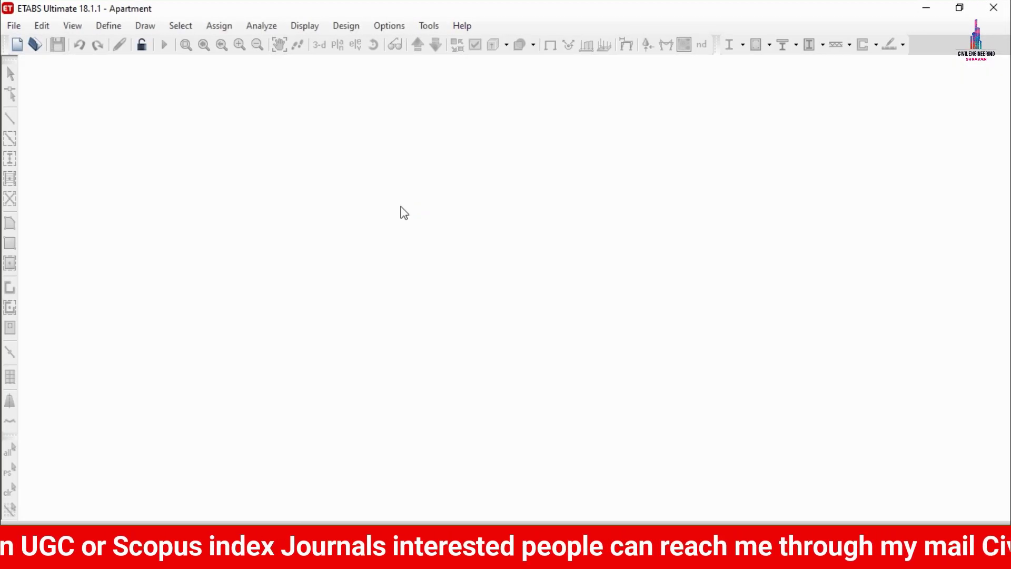
pyautogui.moveTo(614, 484)
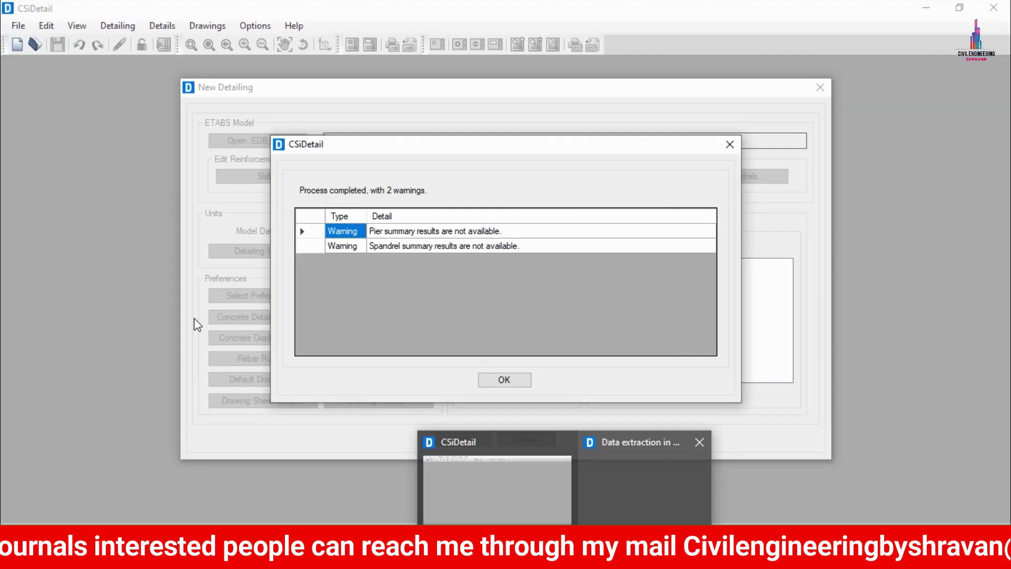
# Dismiss the extraction warnings and set detailing units to Kilonewton force and Ton rebar weight
pyautogui.click(515, 381)
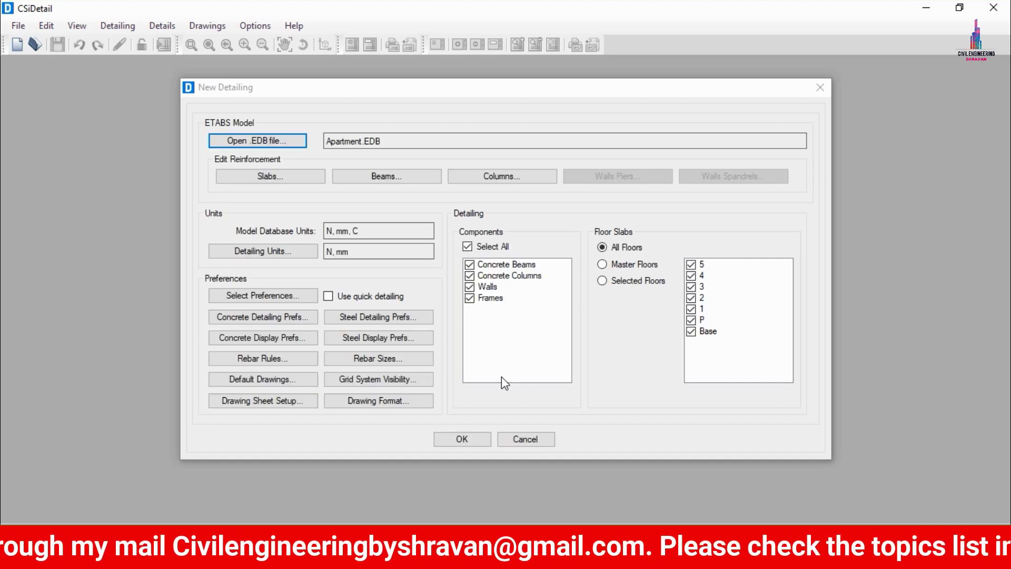
pyautogui.click(291, 251)
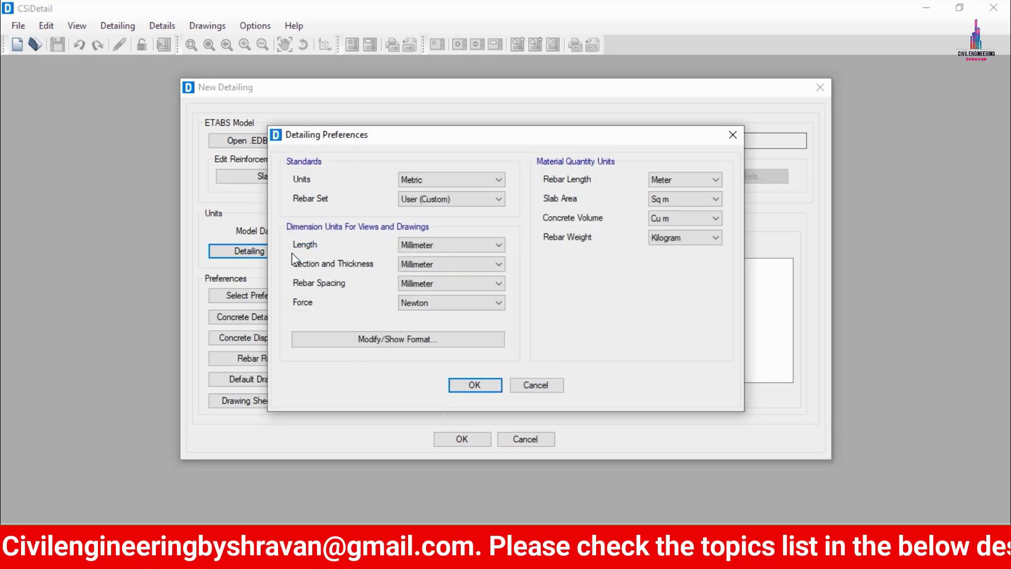
pyautogui.click(412, 301)
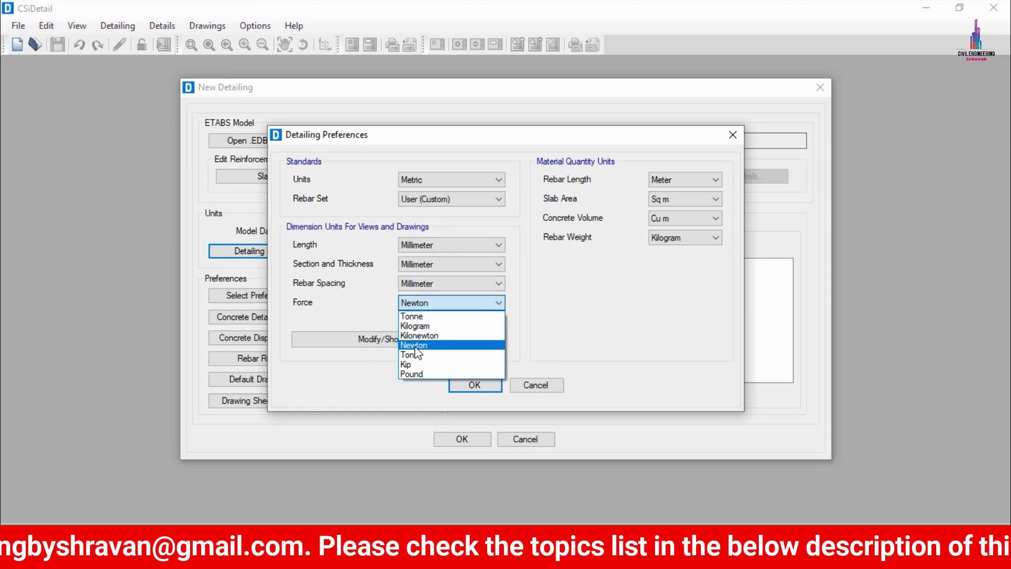
pyautogui.click(417, 339)
pyautogui.click(684, 238)
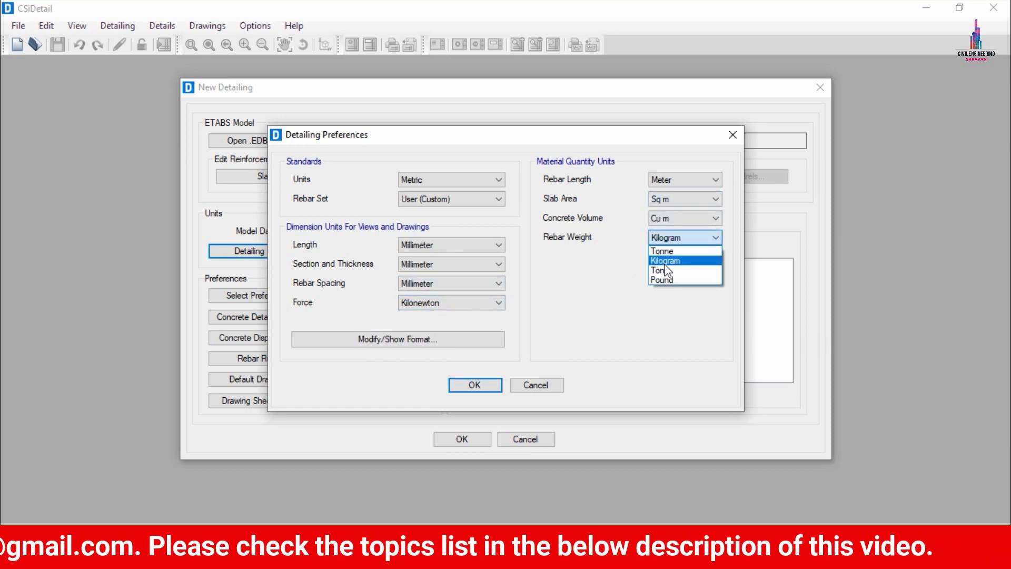
pyautogui.click(679, 258)
pyautogui.click(474, 385)
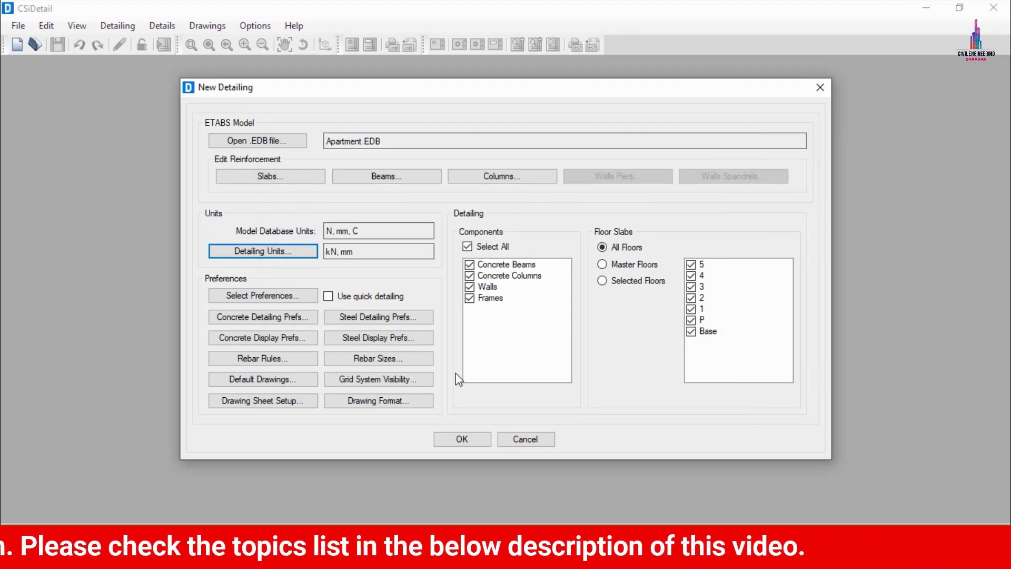
# Base the detailing preferences on the IS 456:2000 standard
pyautogui.click(254, 296)
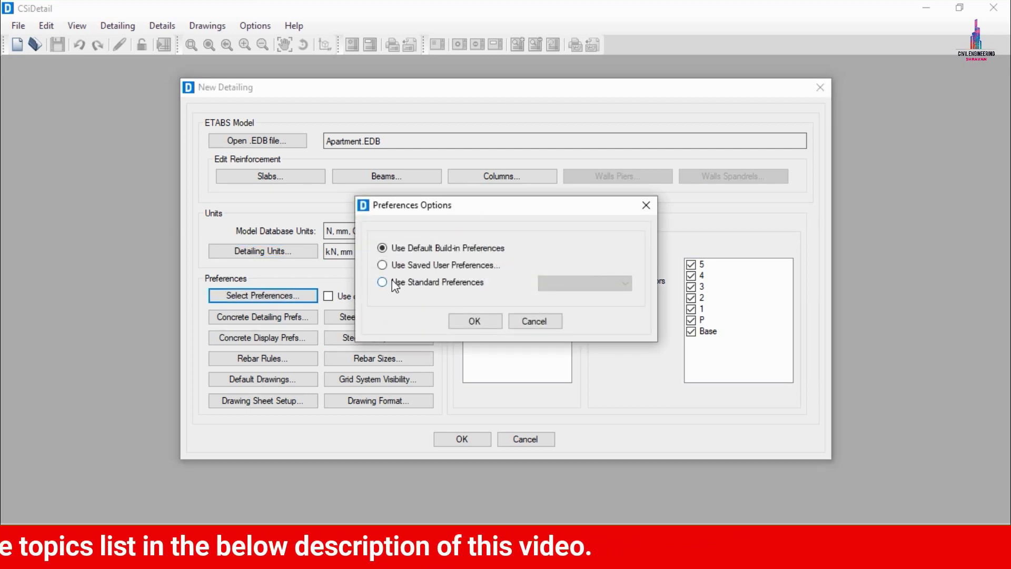
pyautogui.click(579, 283)
pyautogui.click(560, 306)
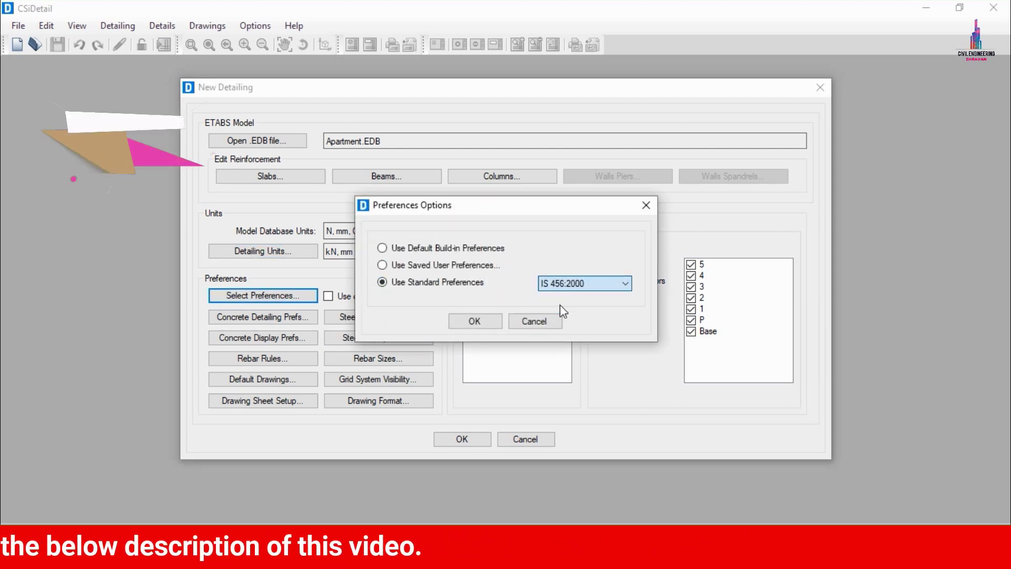
pyautogui.click(475, 322)
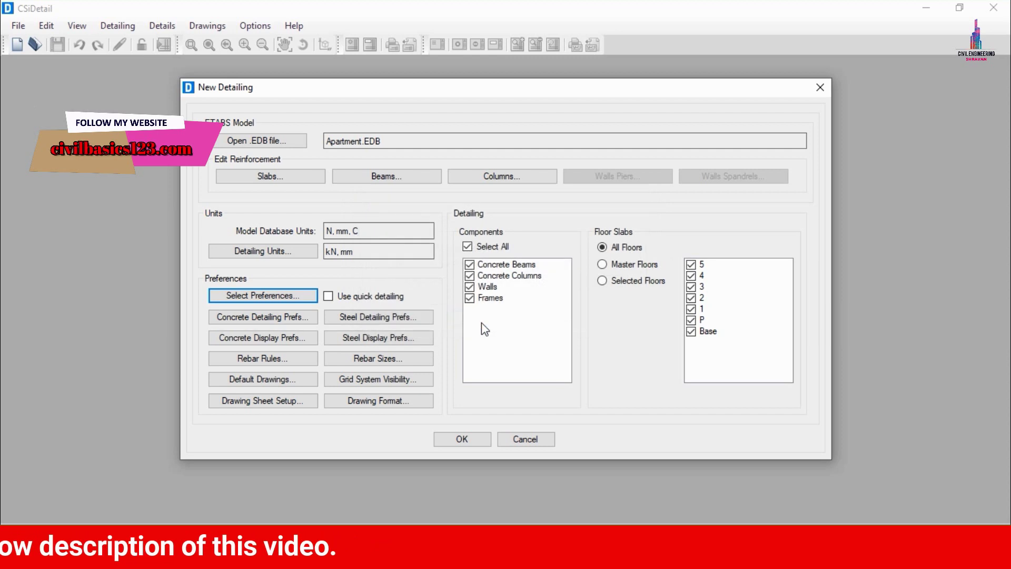
# Cap beam stirrup maximum spacing at 450 mm for Zones A, B and C
pyautogui.click(253, 360)
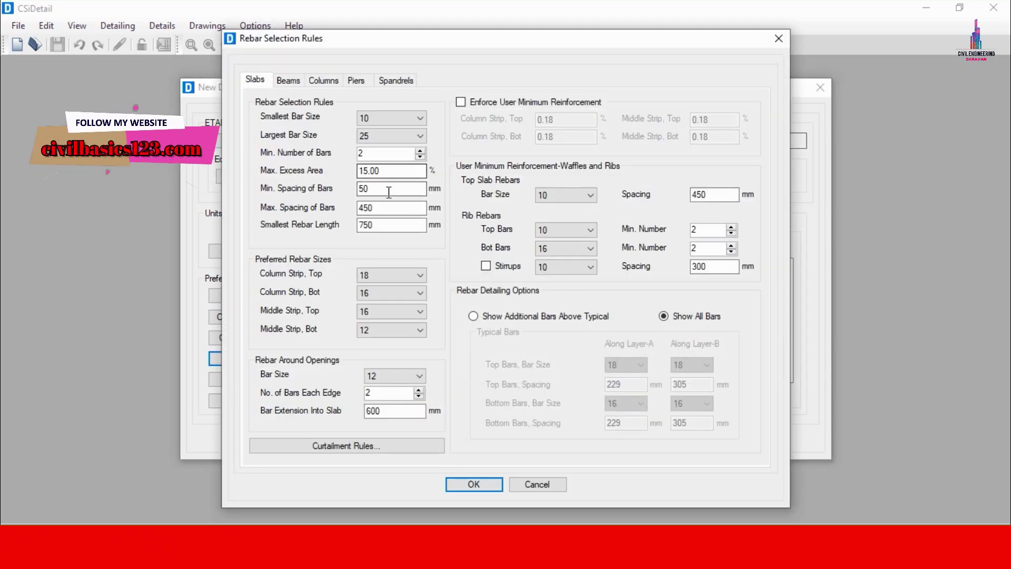
pyautogui.click(386, 194)
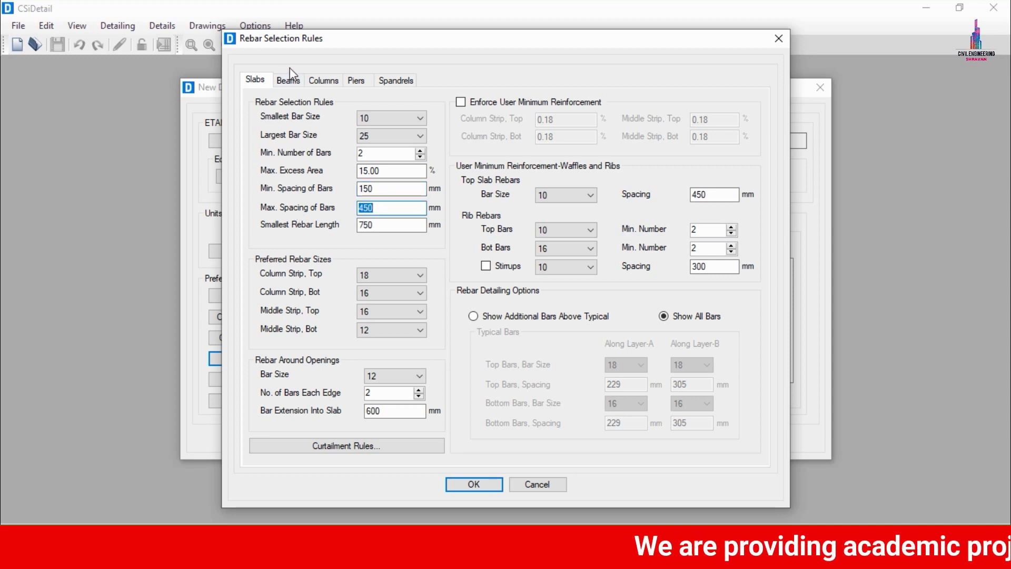
pyautogui.click(298, 79)
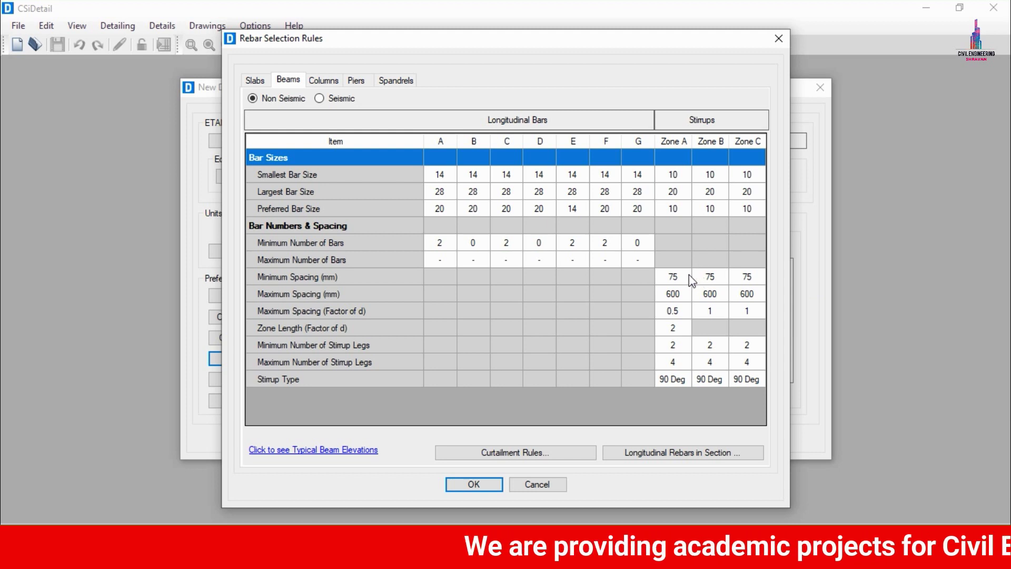
pyautogui.click(683, 278)
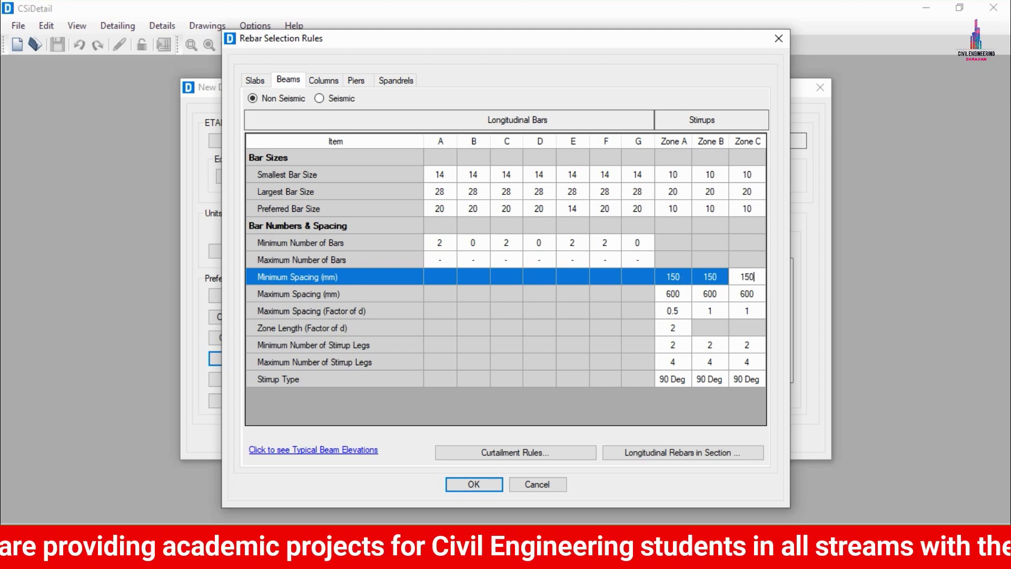
pyautogui.click(686, 296)
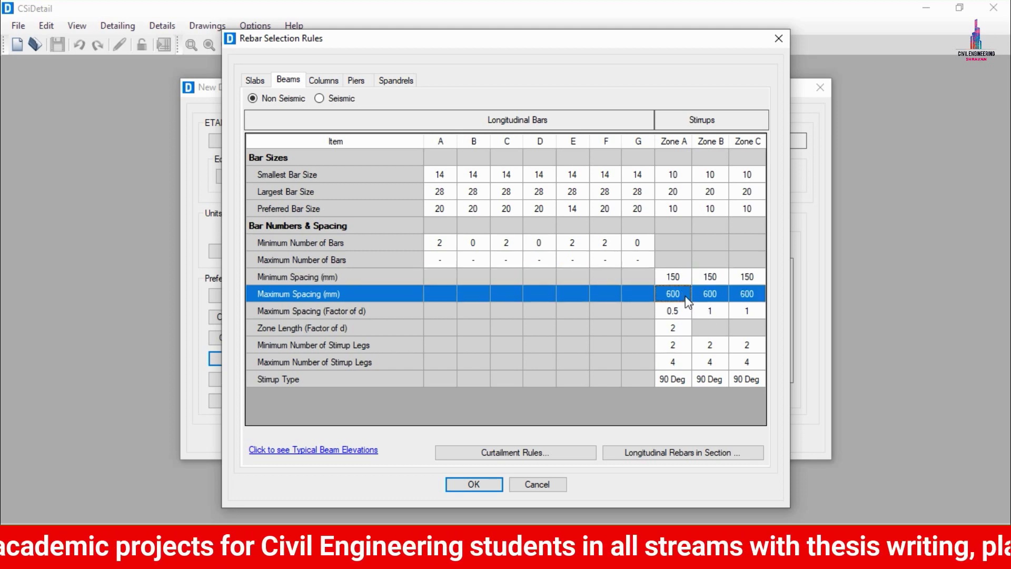
pyautogui.write('450')
pyautogui.press('Tab')
pyautogui.write('450')
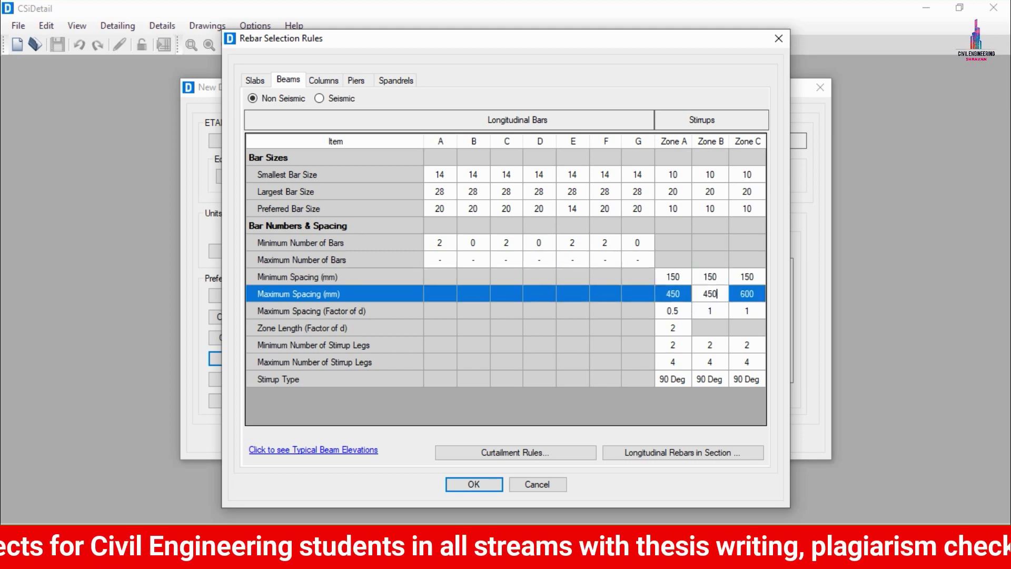
pyautogui.press('Tab')
pyautogui.write('450')
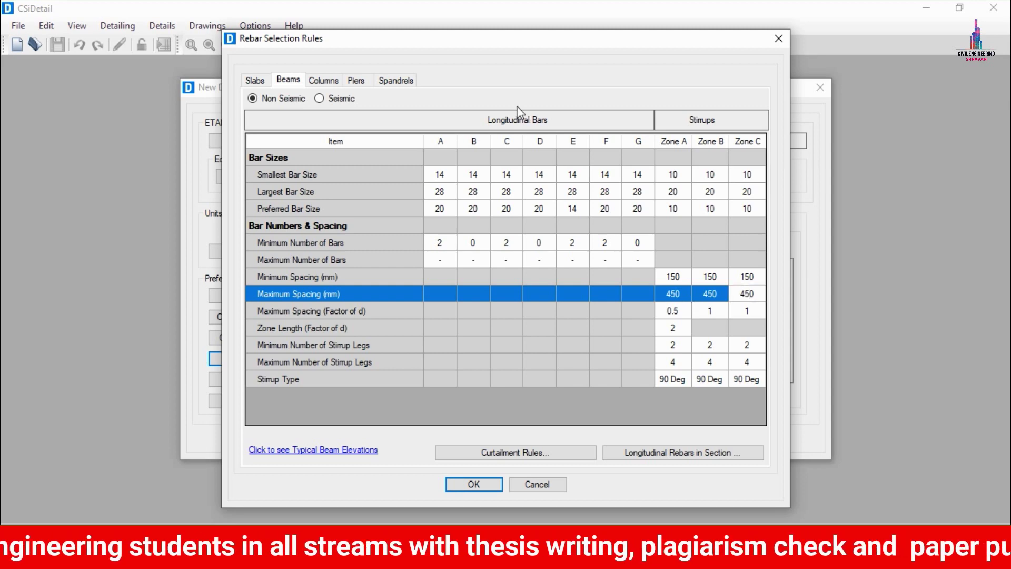
# Set column tie spacing to 150 mm minimum and 450 mm maximum, then apply the rules
pyautogui.click(333, 80)
pyautogui.click(682, 299)
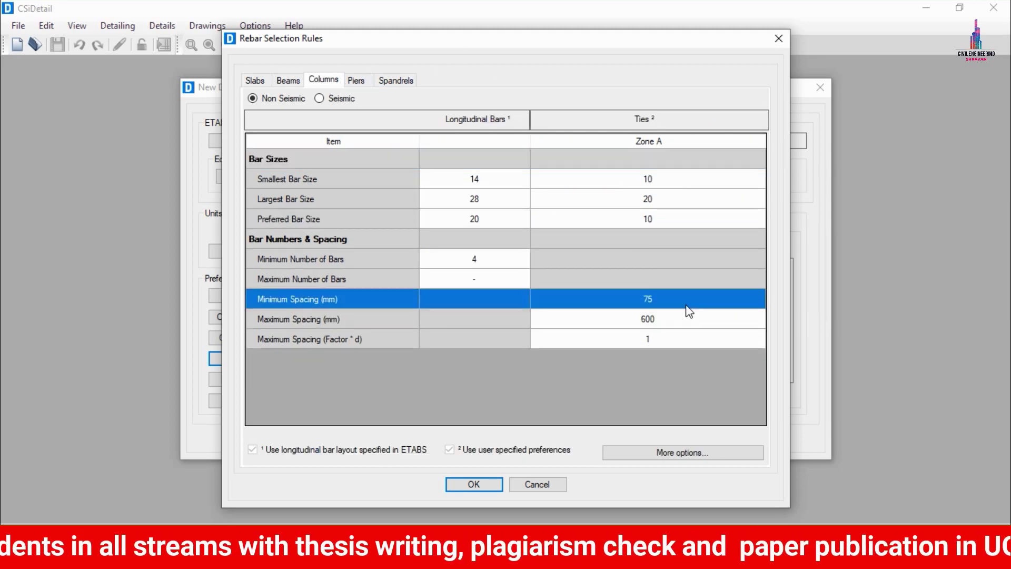
pyautogui.click(681, 298)
pyautogui.write('150')
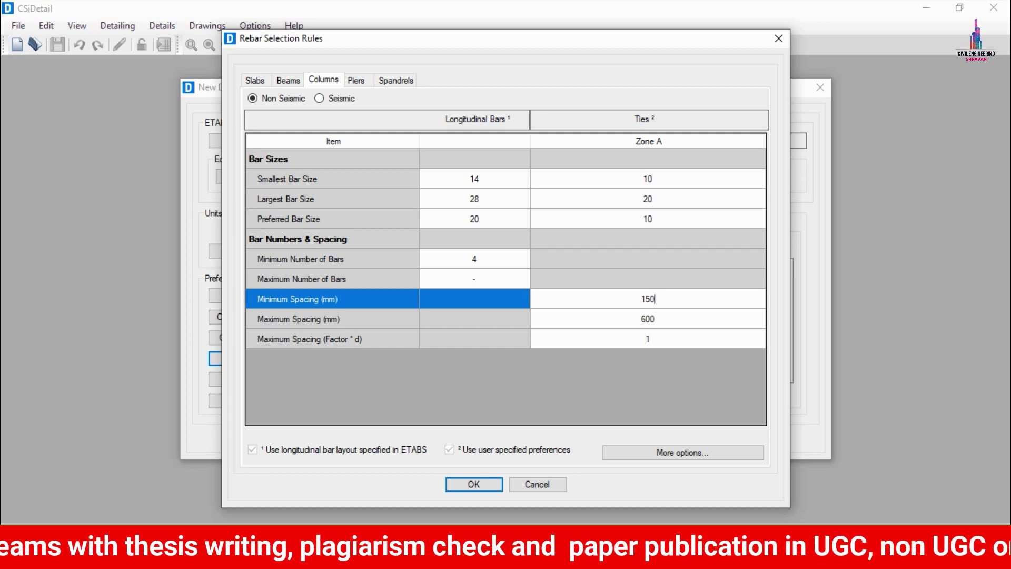
pyautogui.click(676, 318)
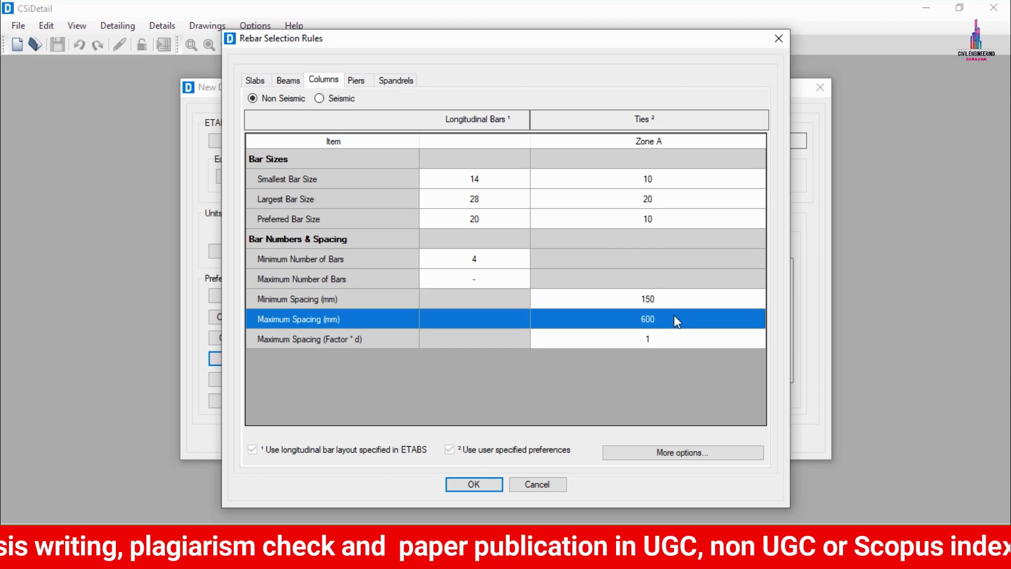
pyautogui.click(675, 317)
pyautogui.write('450')
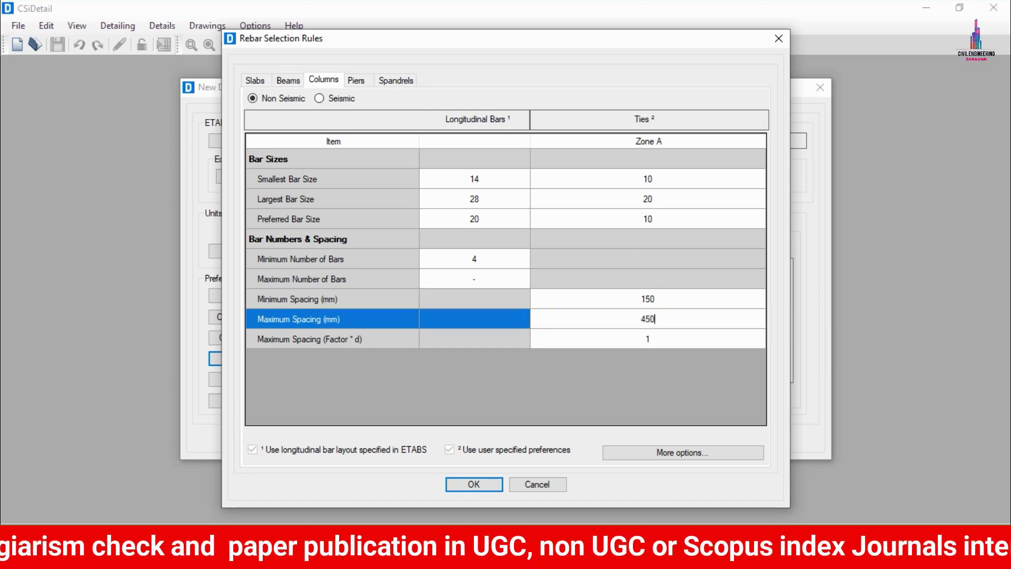
pyautogui.click(466, 485)
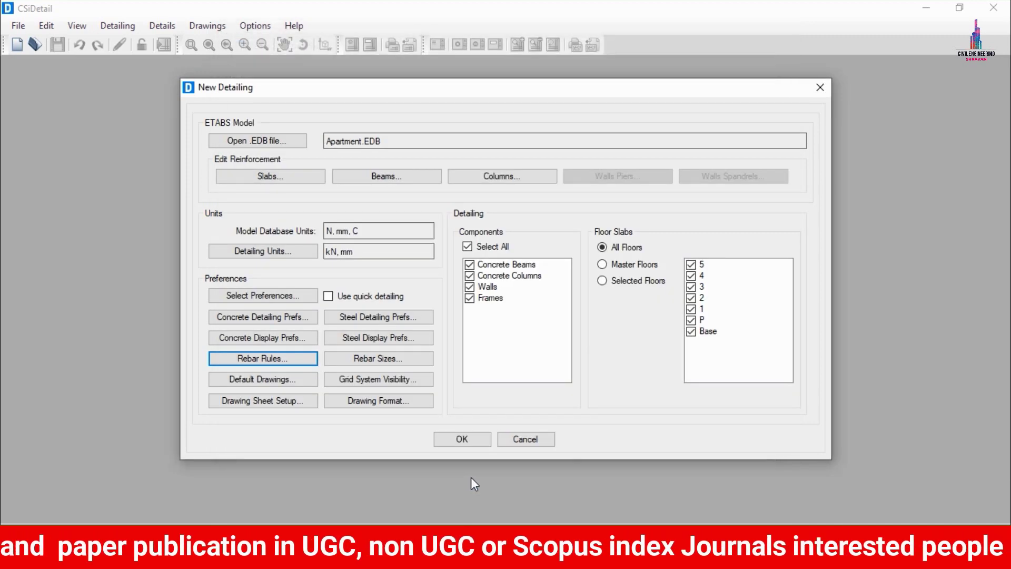
# Generate the Apartment detailing, then view Rebar Plan - 5 and orbit the Rebar Cage - 5 view
pyautogui.click(447, 440)
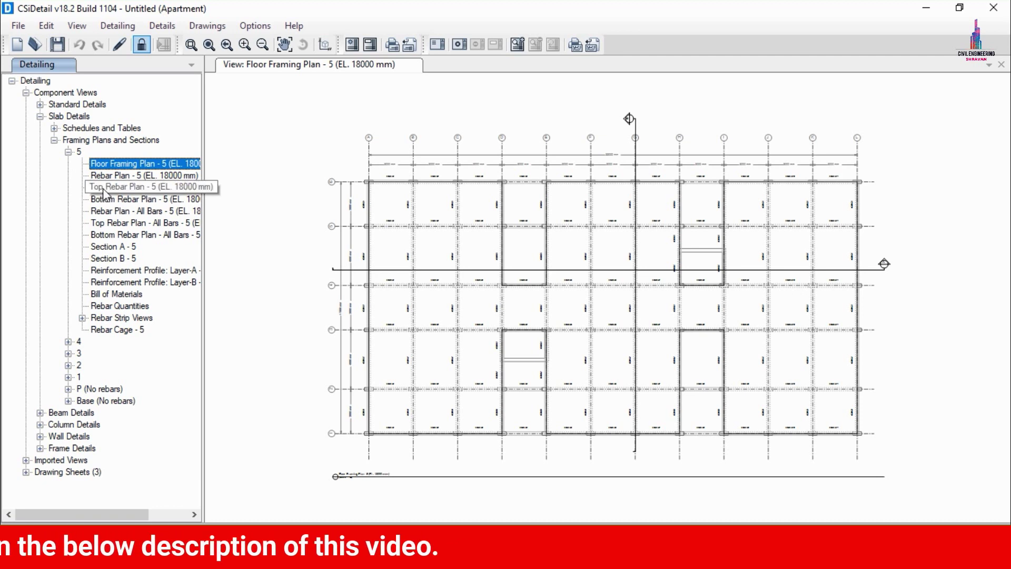
pyautogui.click(116, 175)
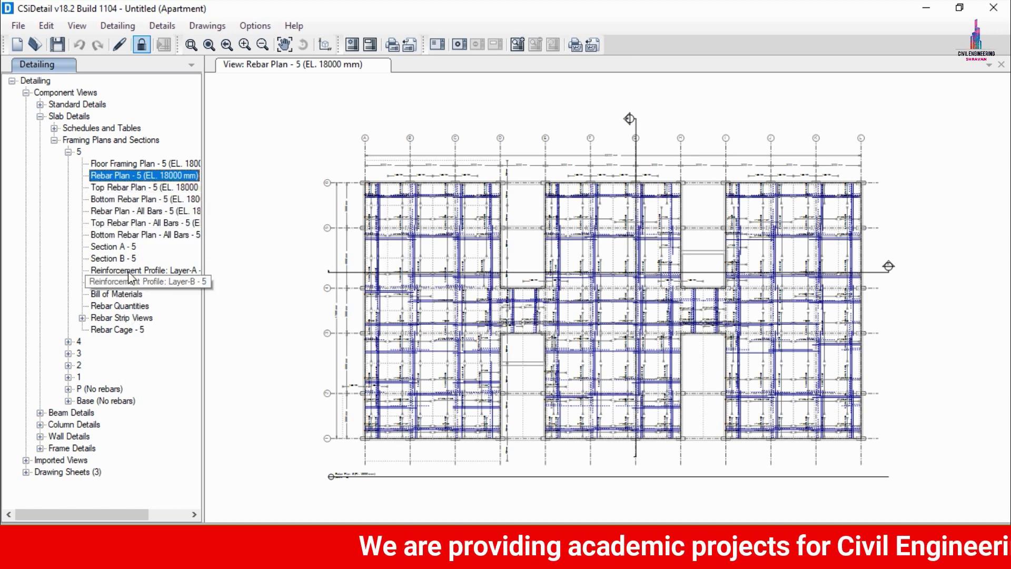
pyautogui.click(101, 332)
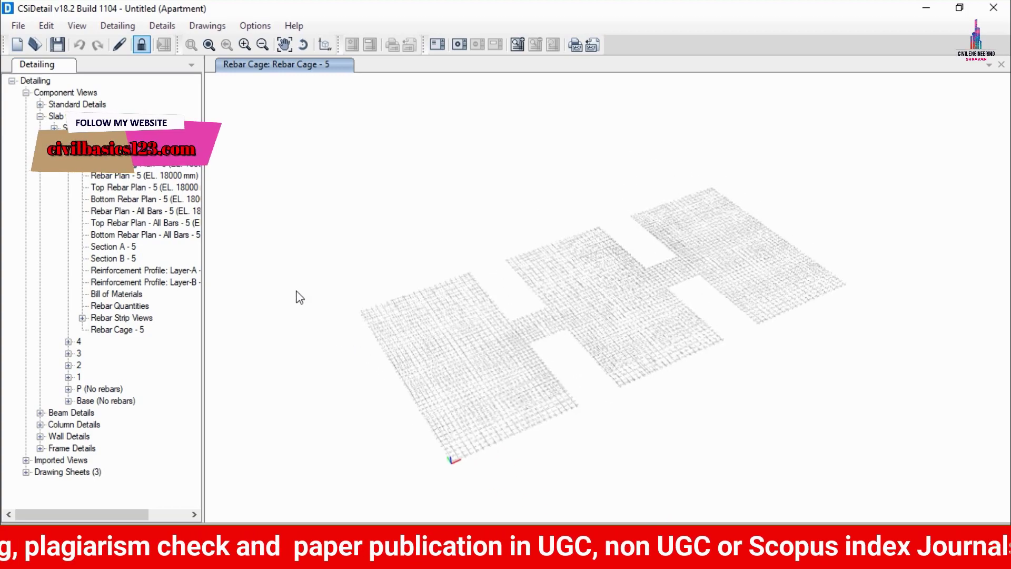
pyautogui.moveTo(492, 299); pyautogui.dragTo(521, 334, button='middle')
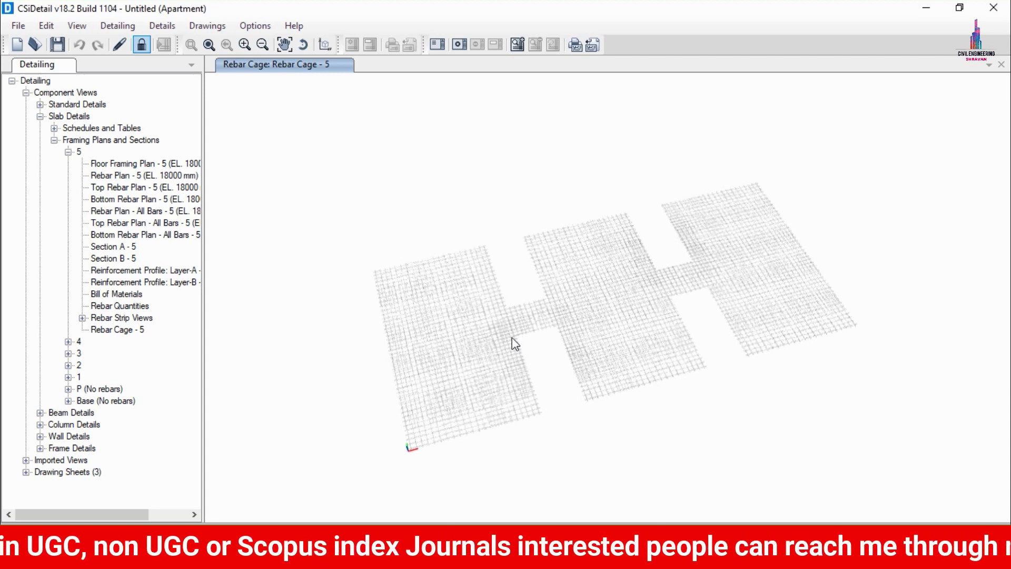
# Expand the concrete beam detail groups and open the first seismic concrete beam rebar table
pyautogui.click(39, 412)
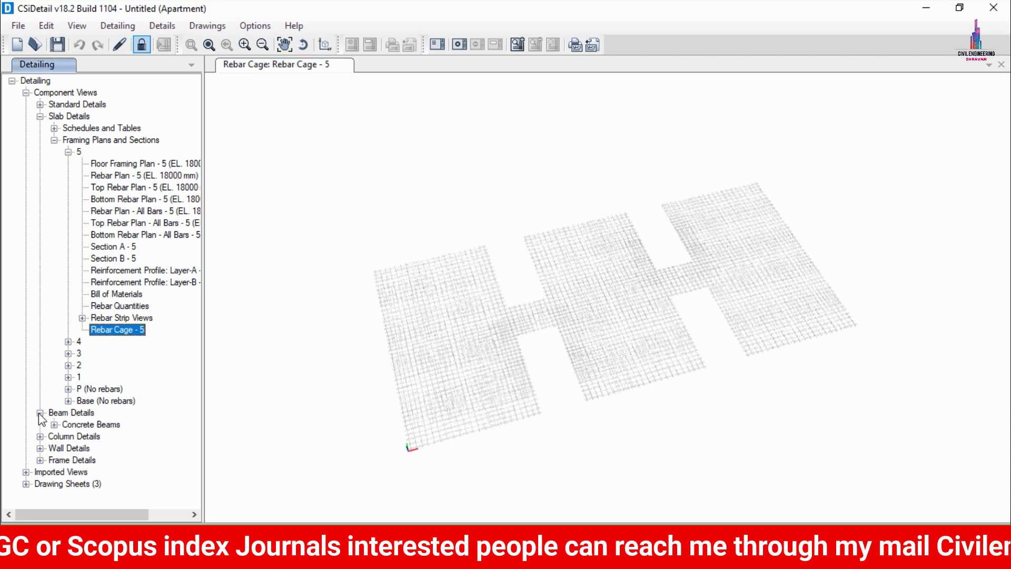
pyautogui.click(55, 423)
pyautogui.click(70, 460)
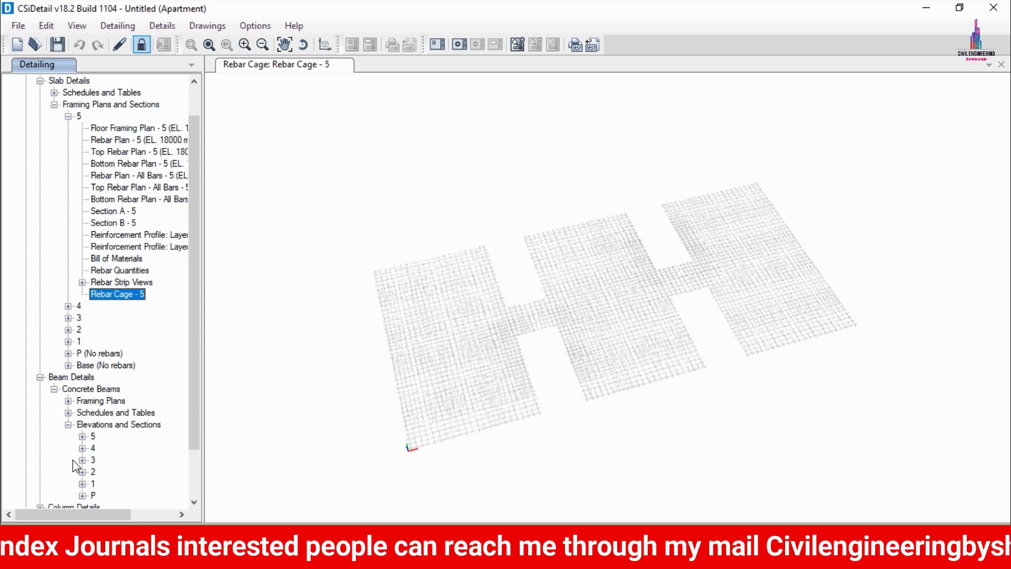
pyautogui.click(68, 401)
pyautogui.moveTo(190, 399); pyautogui.dragTo(194, 483)
pyautogui.click(68, 364)
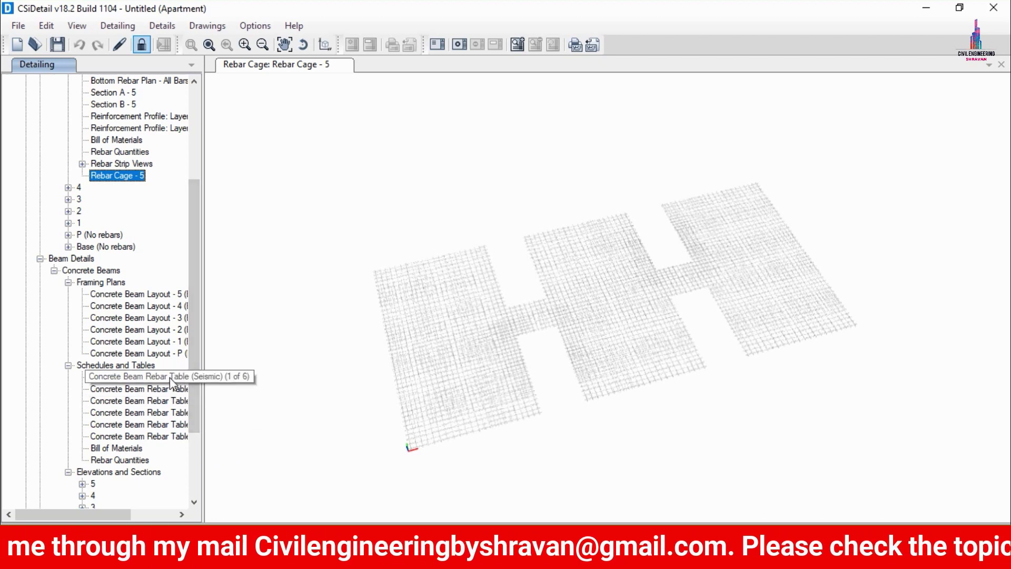
pyautogui.click(134, 377)
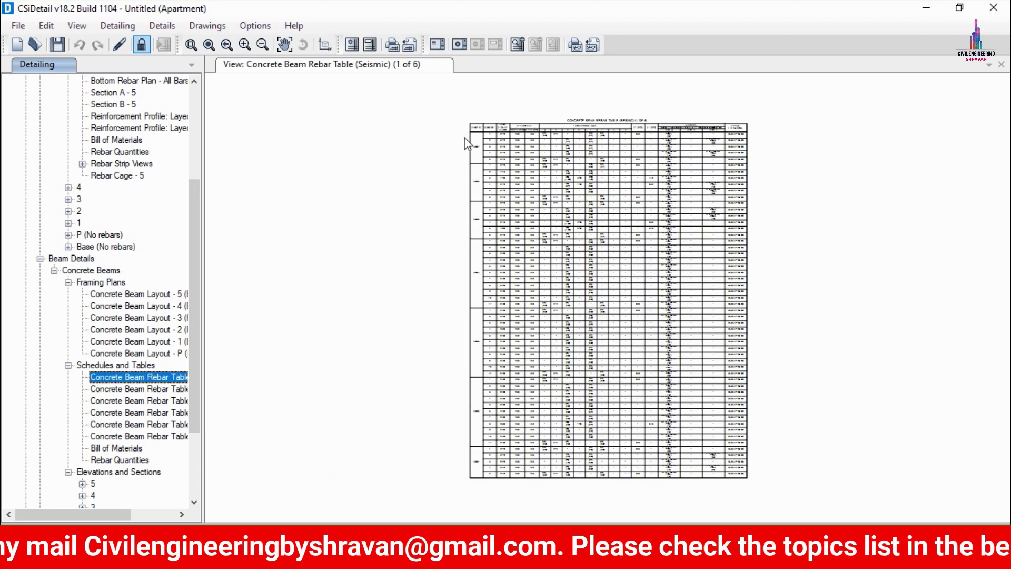
pyautogui.scroll(1, 531, 136)
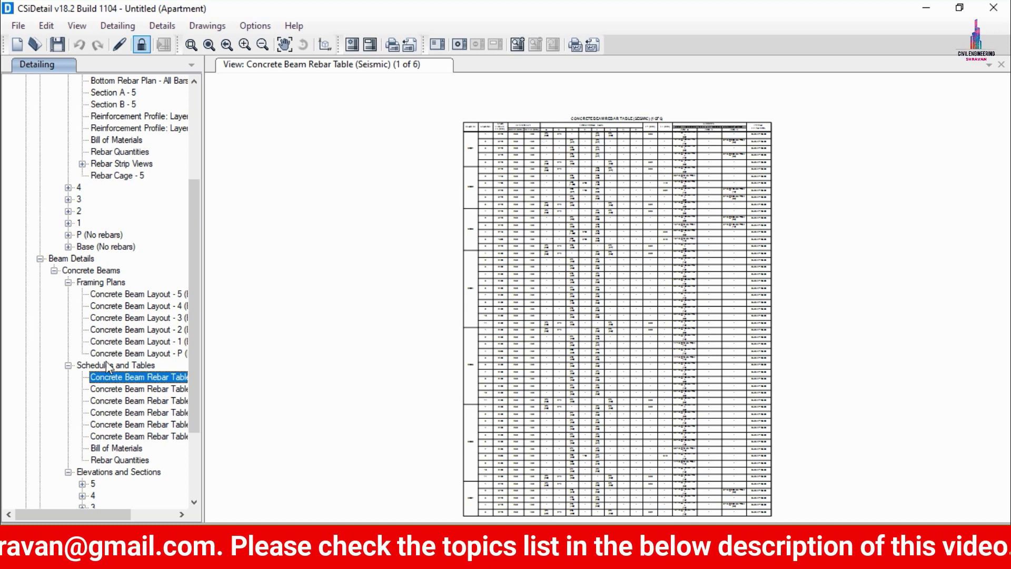
# Review beam 6CB1's Sections A through E on floor 5
pyautogui.click(82, 484)
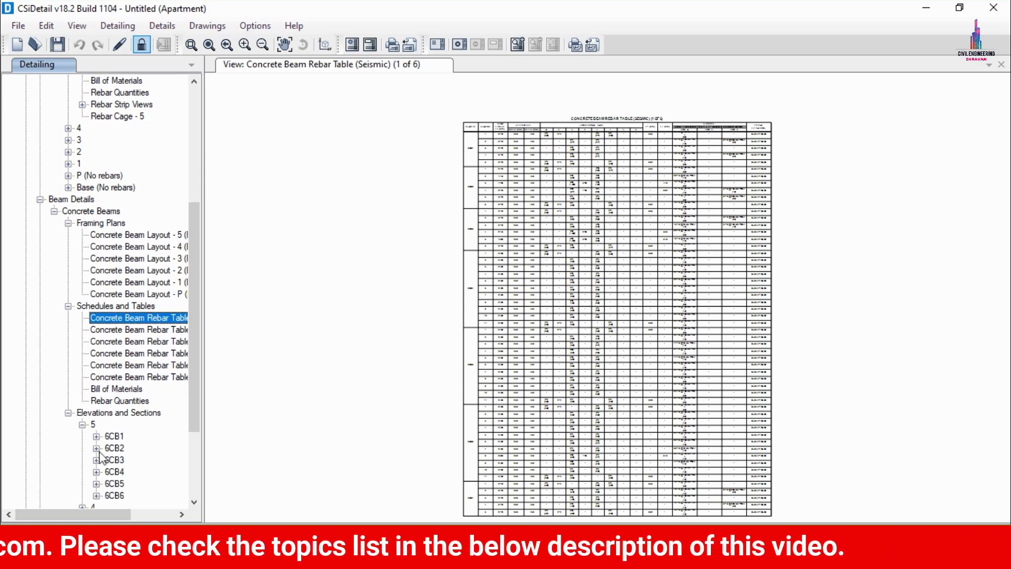
pyautogui.click(96, 436)
pyautogui.click(158, 402)
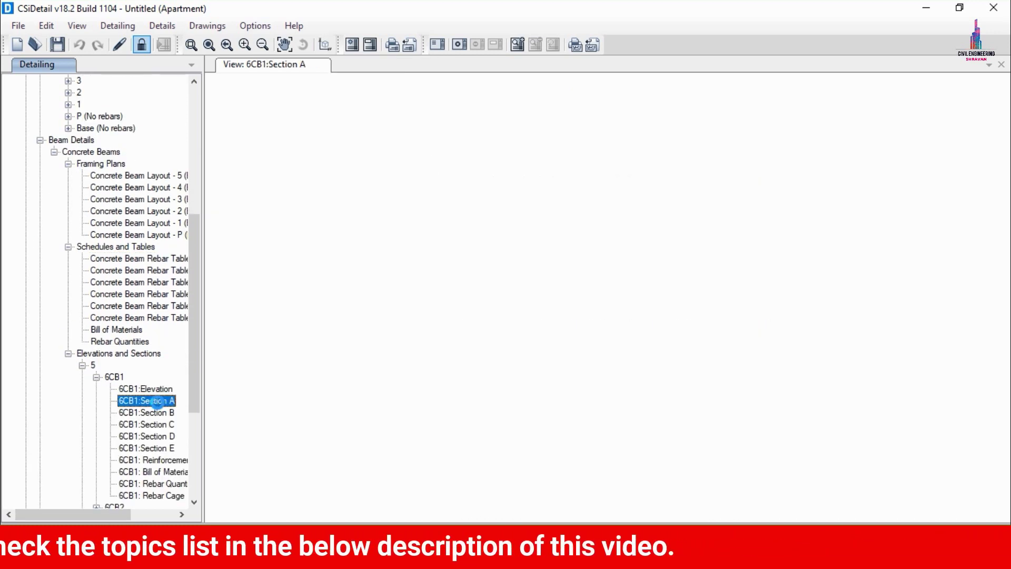
pyautogui.scroll(5, 665, 265)
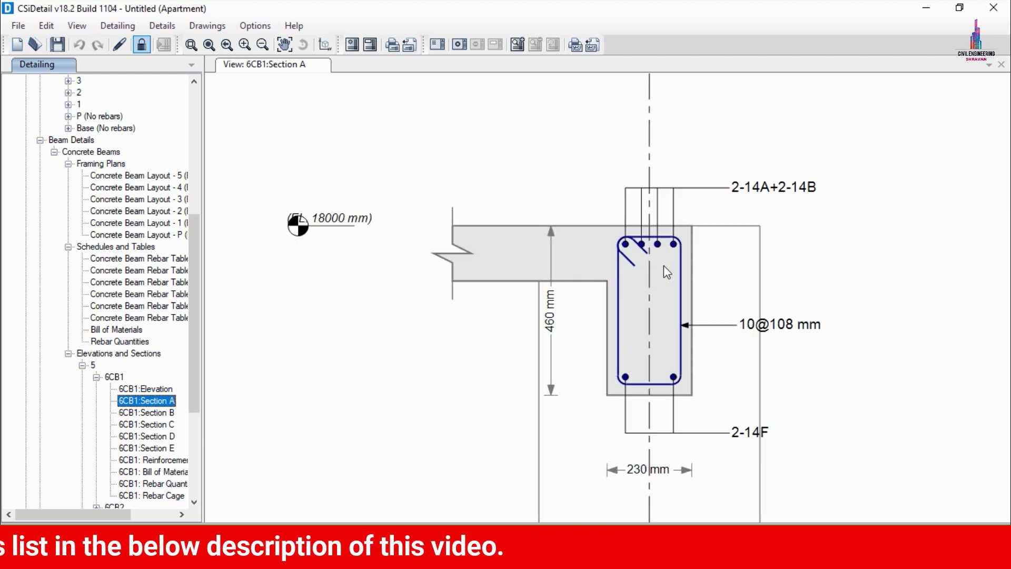
pyautogui.click(166, 413)
pyautogui.click(165, 425)
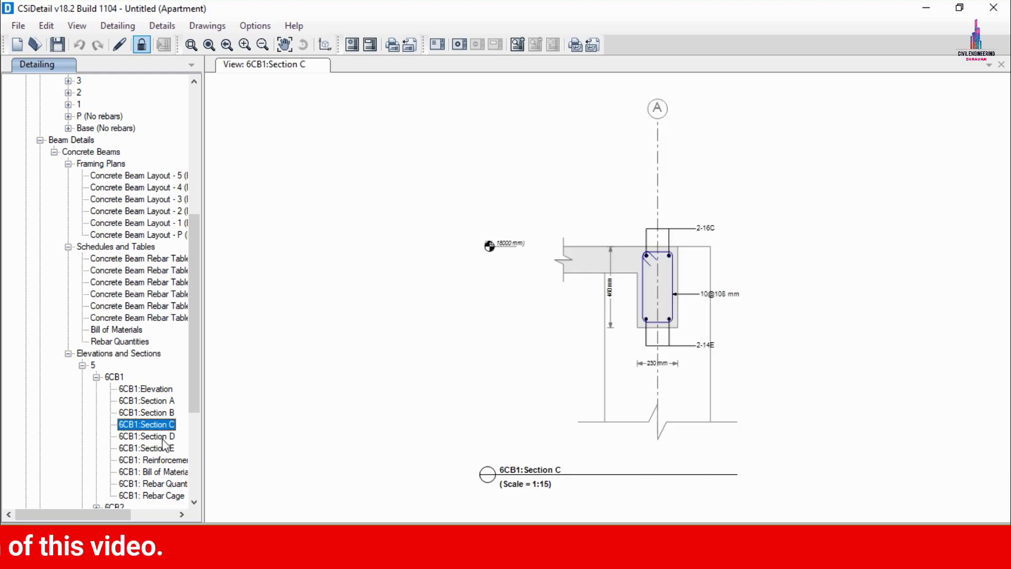
pyautogui.click(164, 436)
pyautogui.click(165, 448)
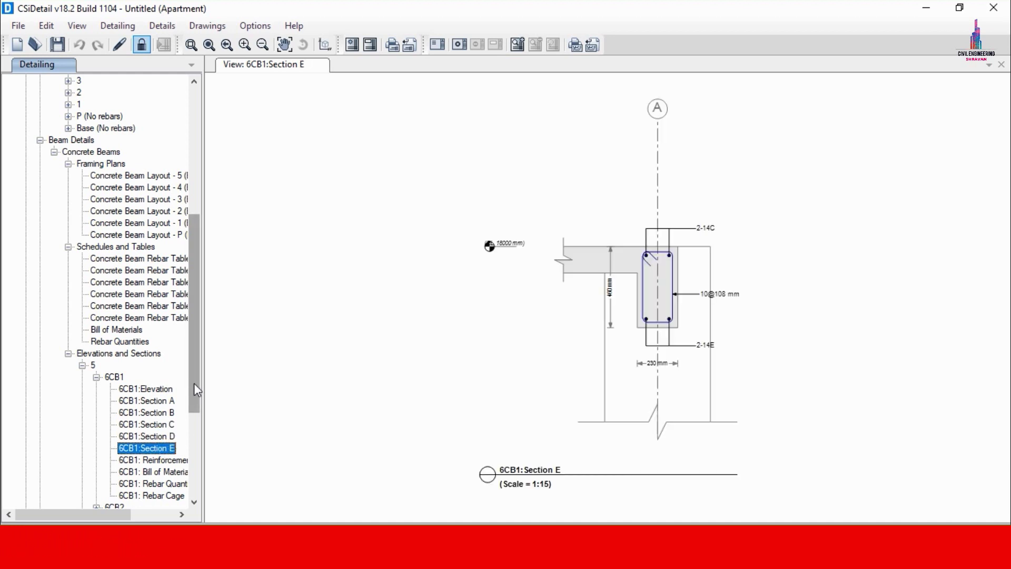
pyautogui.moveTo(198, 390); pyautogui.dragTo(199, 447)
# Show beam 6CB1's 3D rebar cage, zoomed in and orbited to a new angle
pyautogui.click(163, 353)
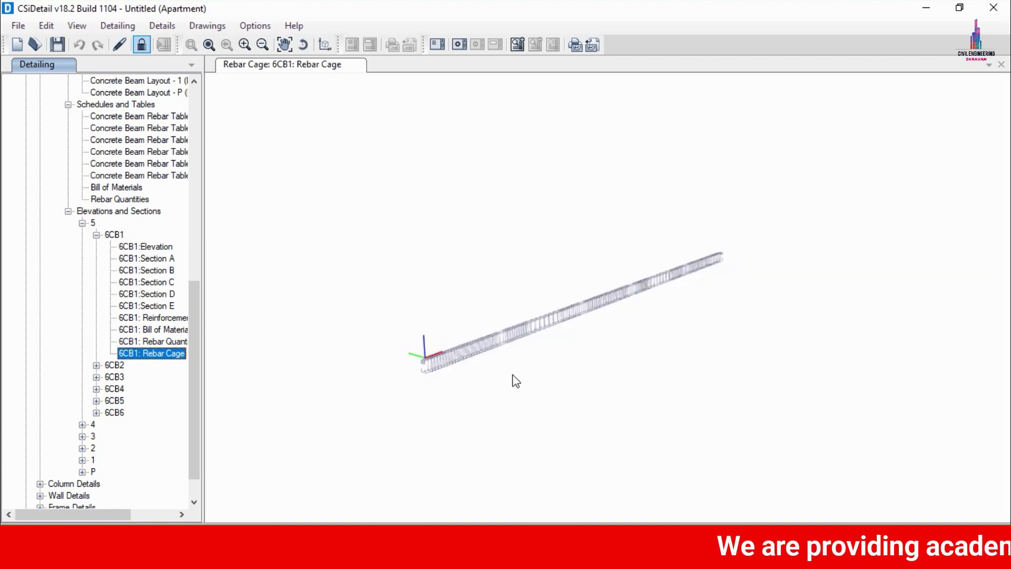
pyautogui.scroll(5, 516, 381)
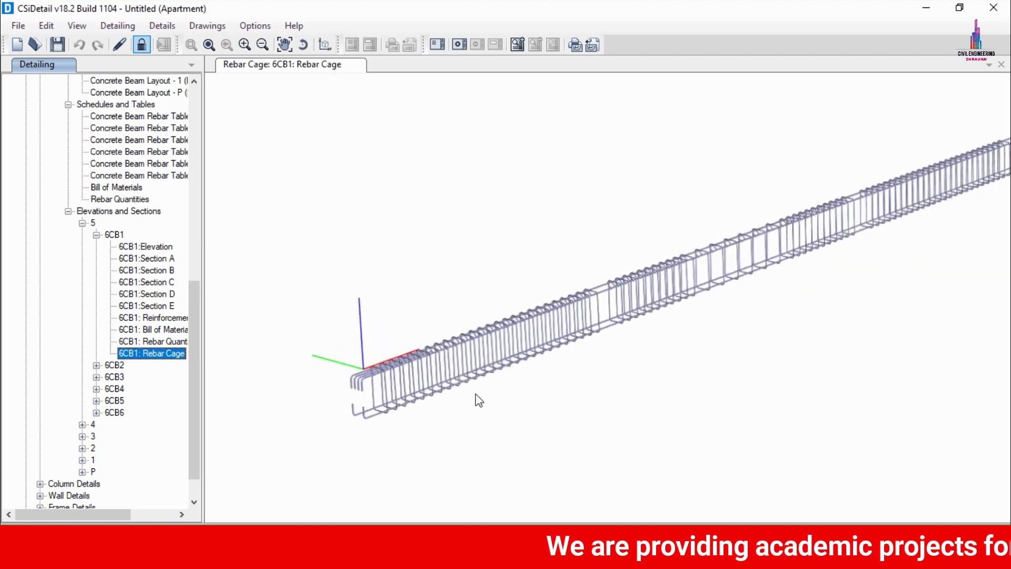
pyautogui.scroll(2, 476, 392)
pyautogui.moveTo(419, 299); pyautogui.dragTo(435, 310)
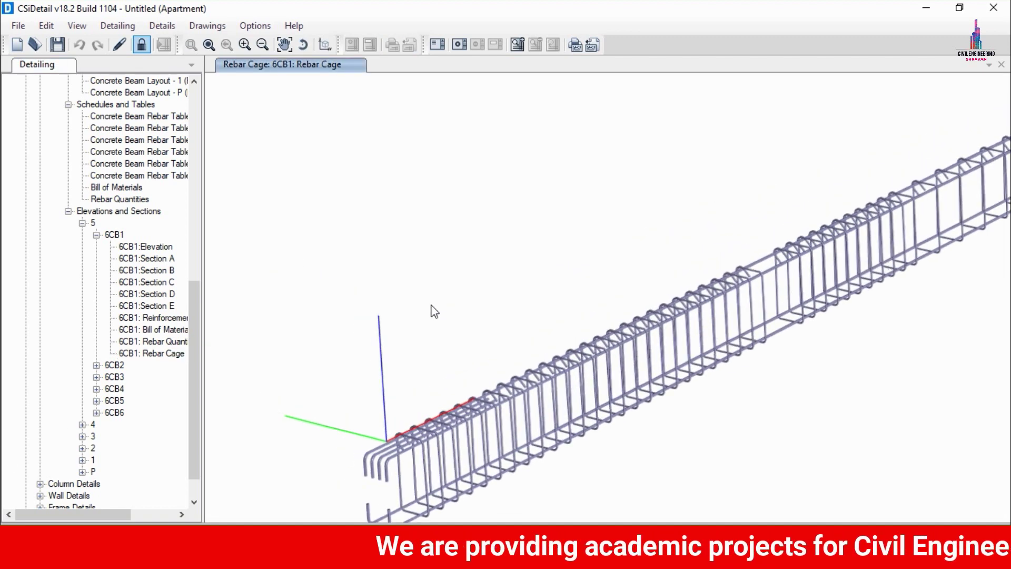
pyautogui.moveTo(190, 384); pyautogui.dragTo(190, 401)
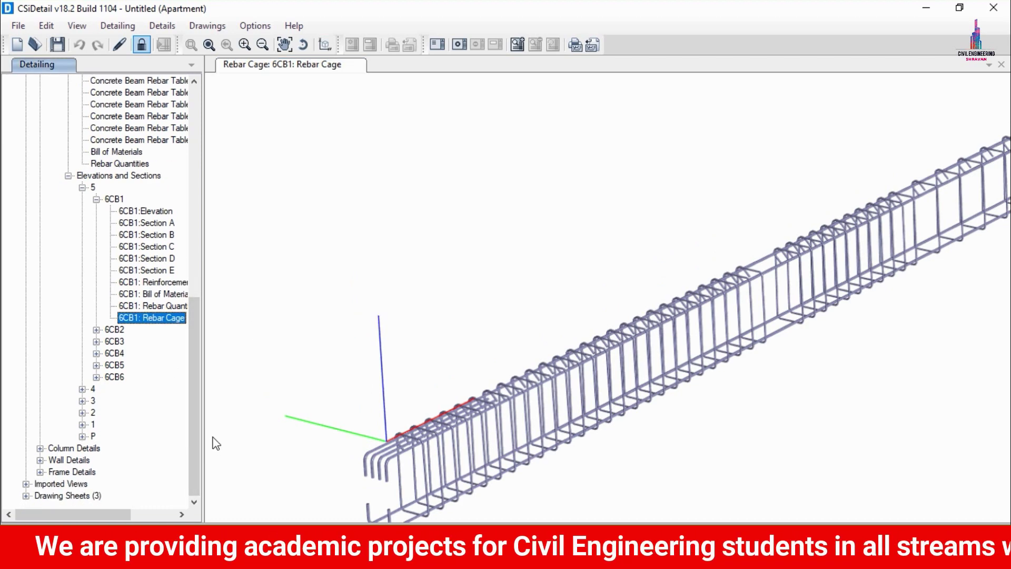
# Open the base column layout plan under Concrete Column Framing Plans
pyautogui.click(40, 448)
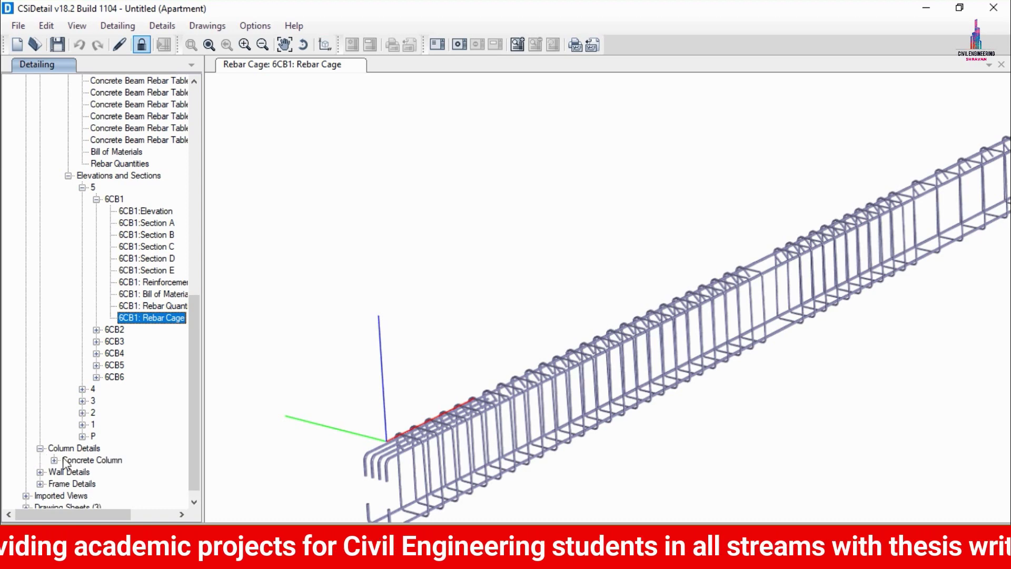
pyautogui.click(54, 460)
pyautogui.click(68, 471)
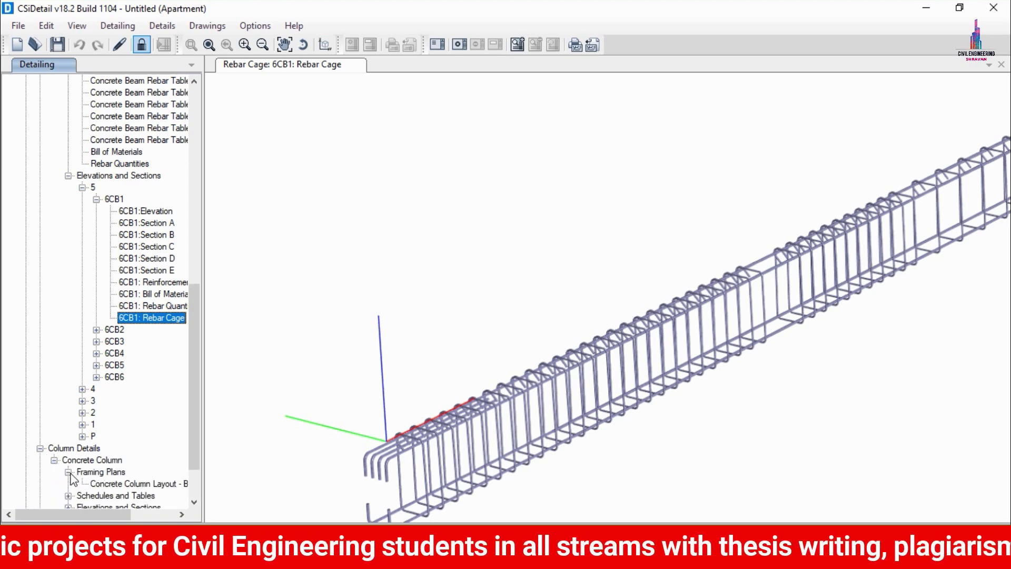
pyautogui.click(117, 483)
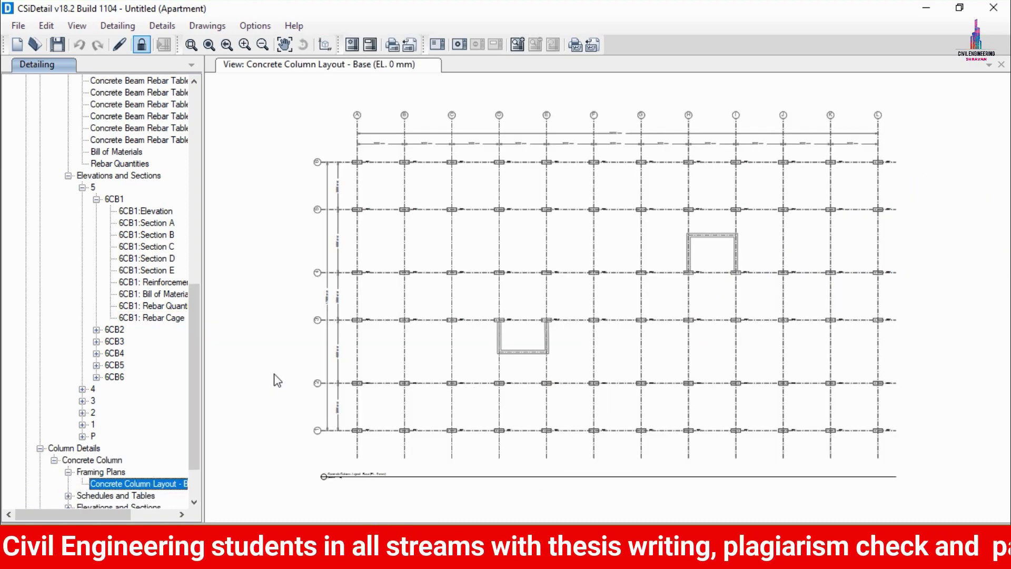
pyautogui.moveTo(193, 399); pyautogui.dragTo(197, 443)
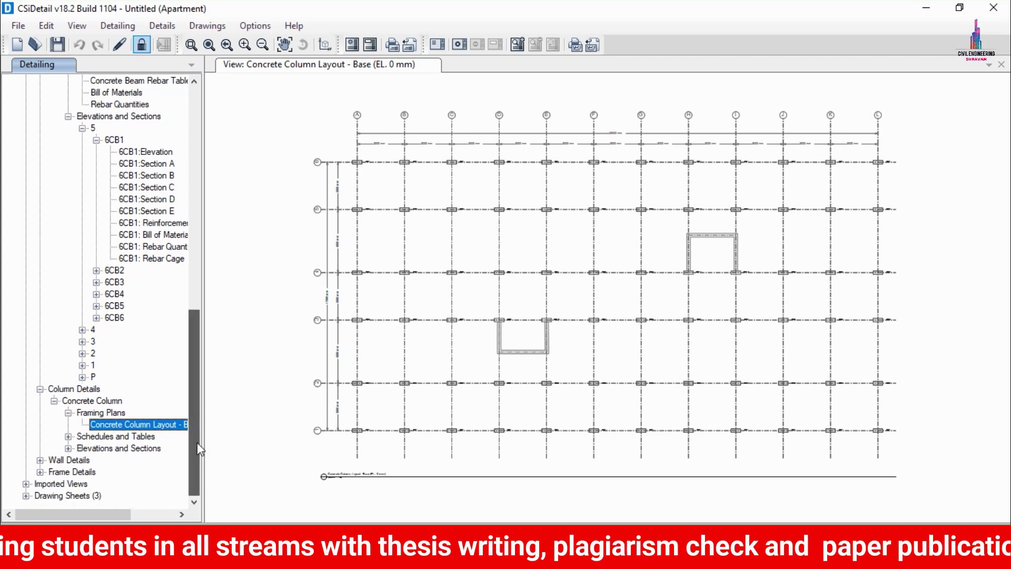
# Display column CC1's Section A, the 230 × 600 mm section with 16 mm bars
pyautogui.click(67, 447)
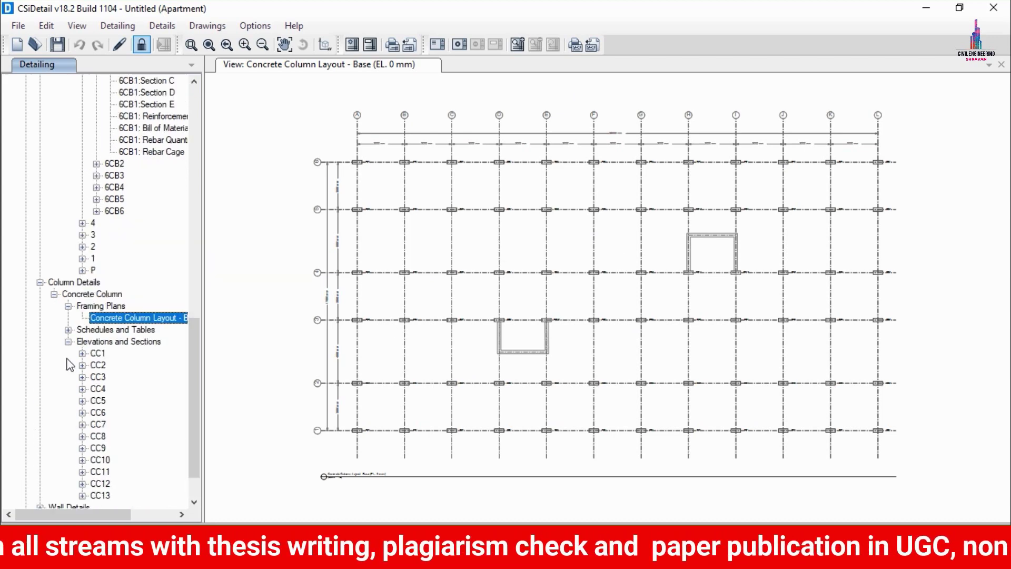
pyautogui.click(82, 353)
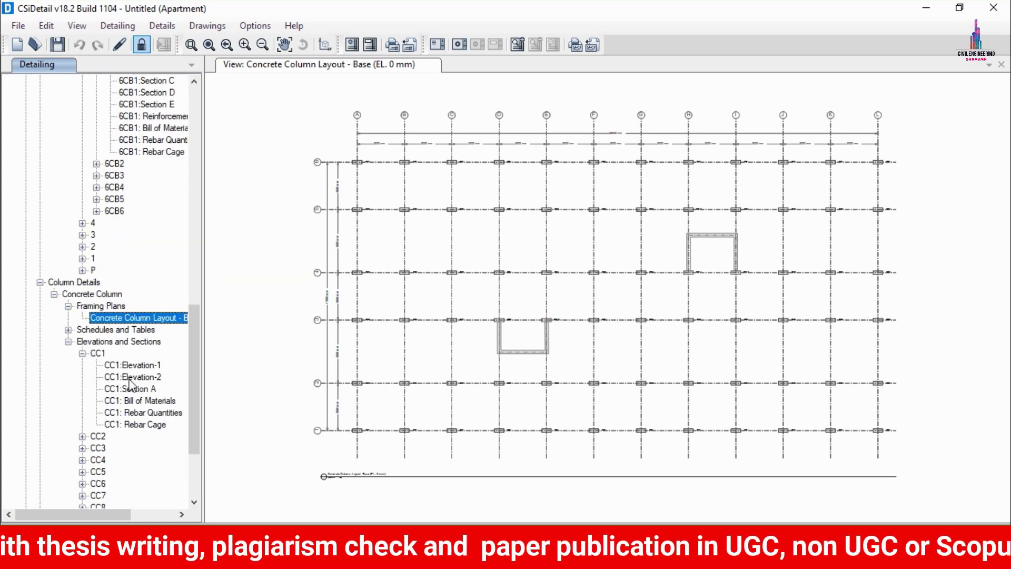
pyautogui.click(143, 393)
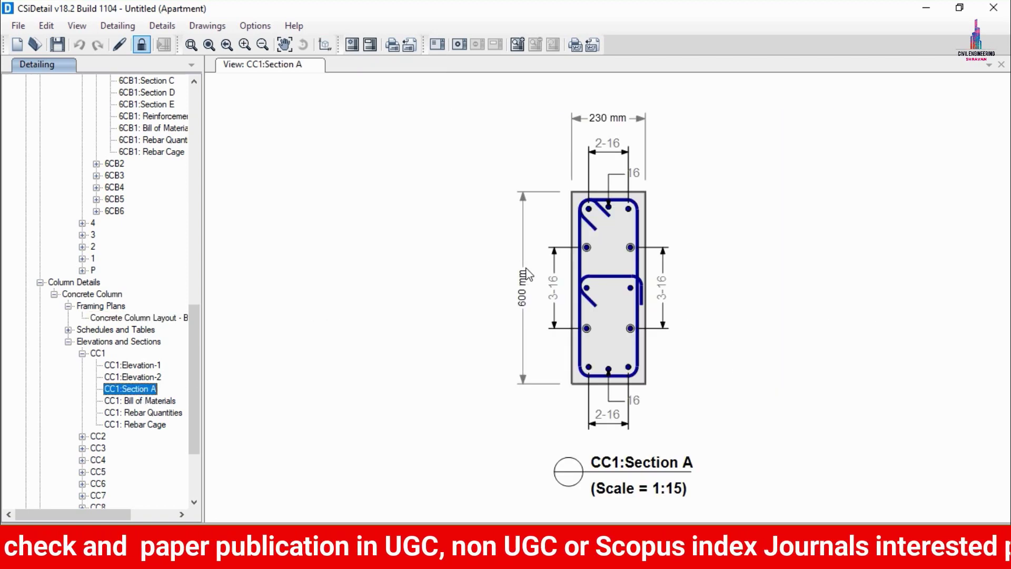
# Review CC1's Elevation-1 and Elevation-2, rebar quantities table and bill of materials
pyautogui.click(143, 367)
pyautogui.click(147, 377)
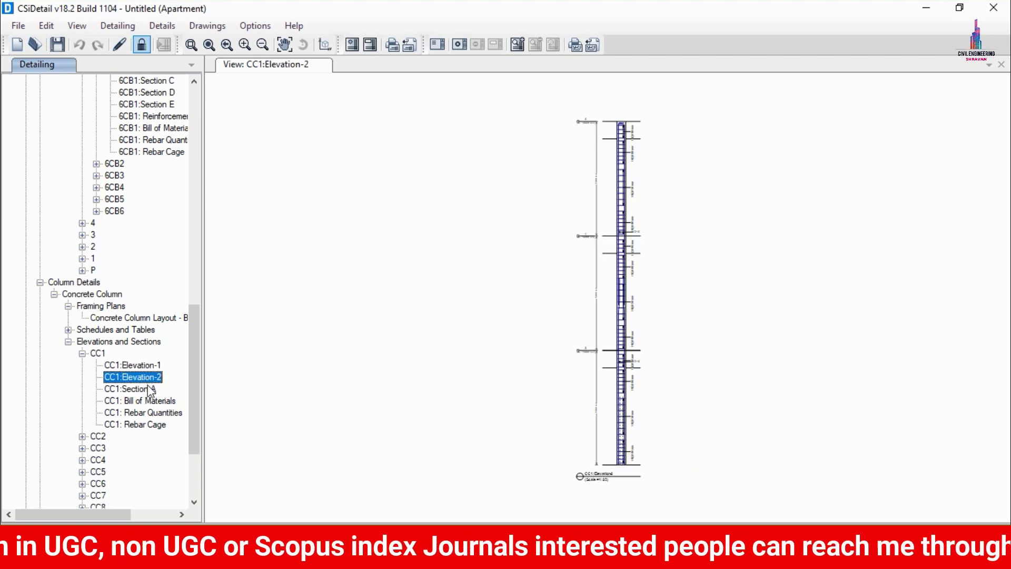
pyautogui.click(149, 388)
pyautogui.click(155, 413)
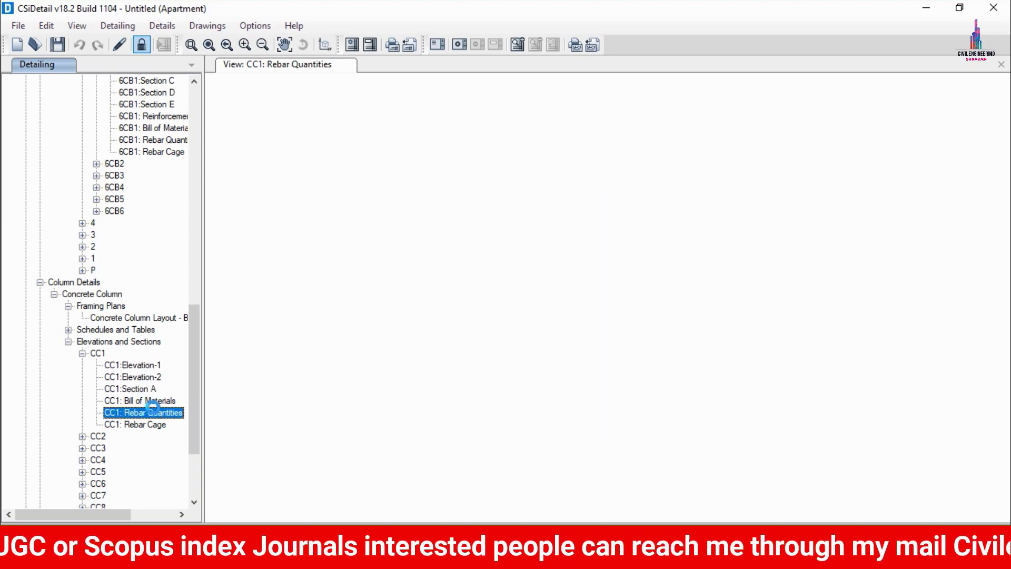
pyautogui.click(154, 401)
# Inspect column CC1's 3D rebar cage, zooming and tilting it to show its top
pyautogui.click(145, 424)
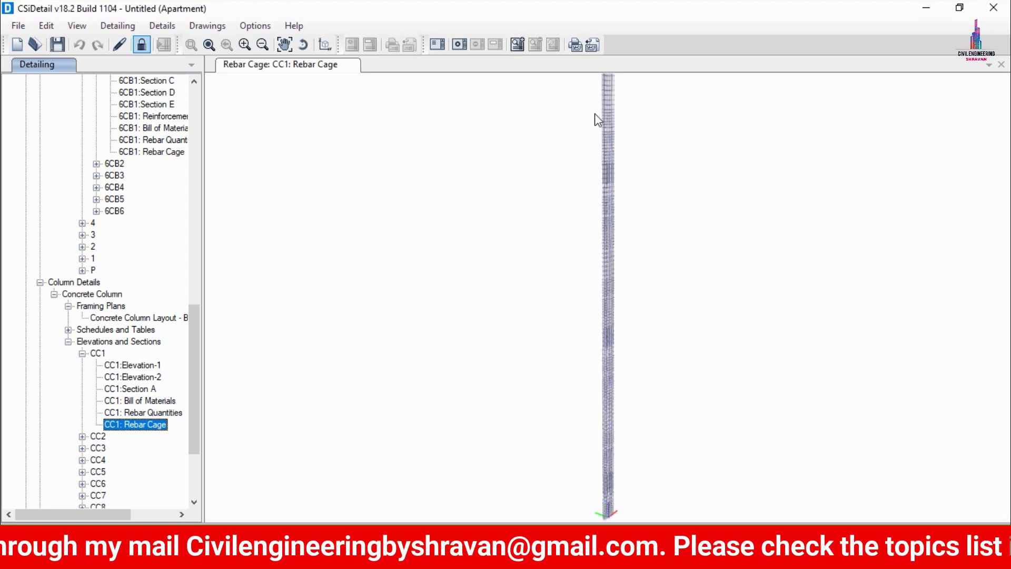
pyautogui.keyDown('shift'); pyautogui.moveTo(595, 113); pyautogui.dragTo(610, 193, button='middle'); pyautogui.keyUp('shift')
pyautogui.scroll(10, 611, 194)
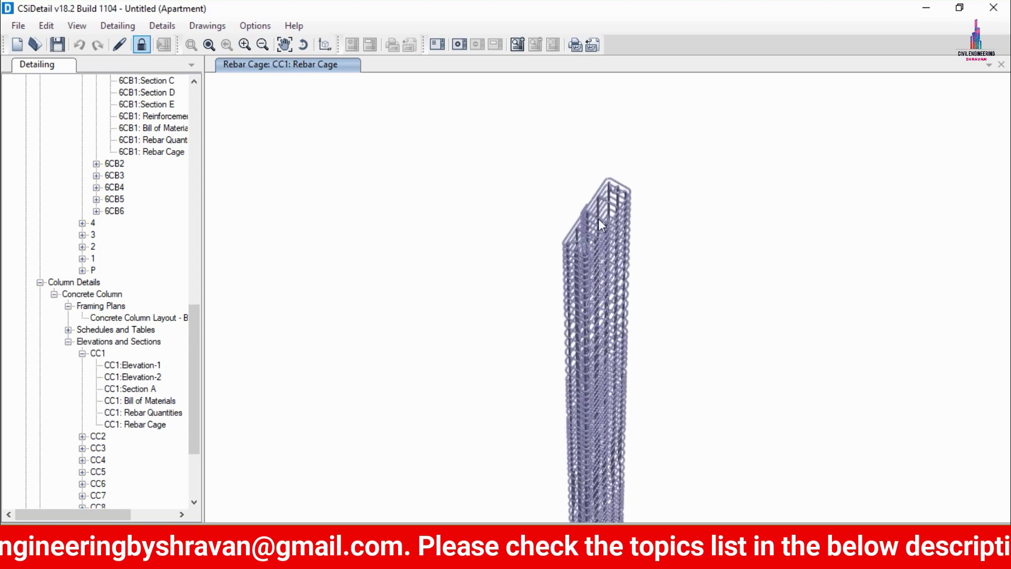
pyautogui.scroll(4, 602, 211)
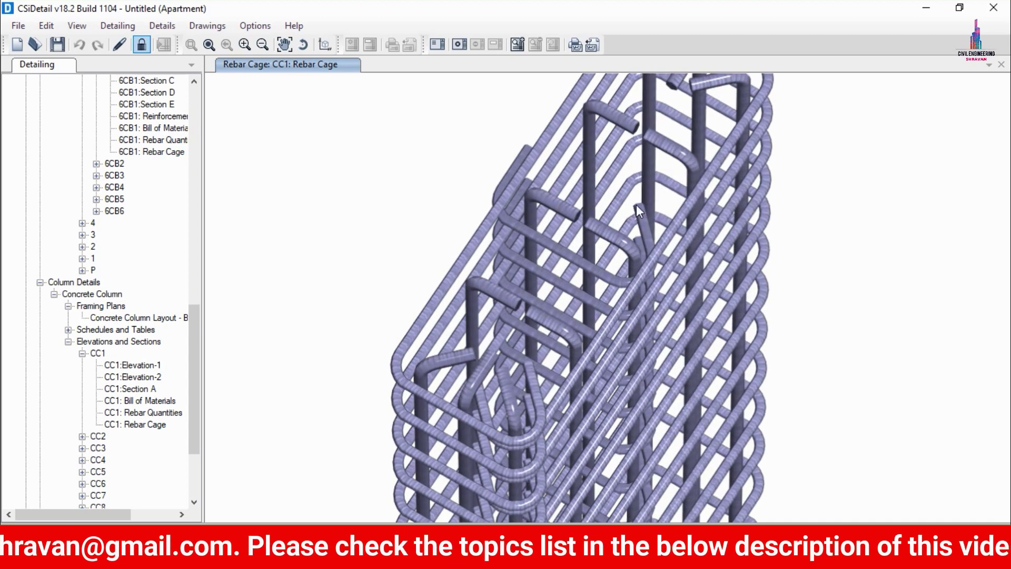
pyautogui.doubleClick(143, 389)
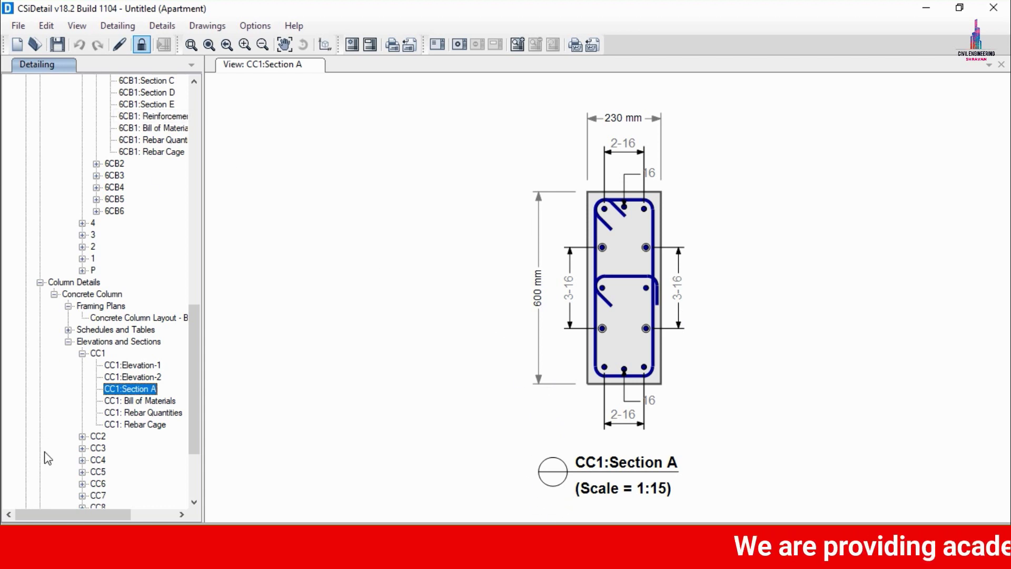
pyautogui.click(135, 425)
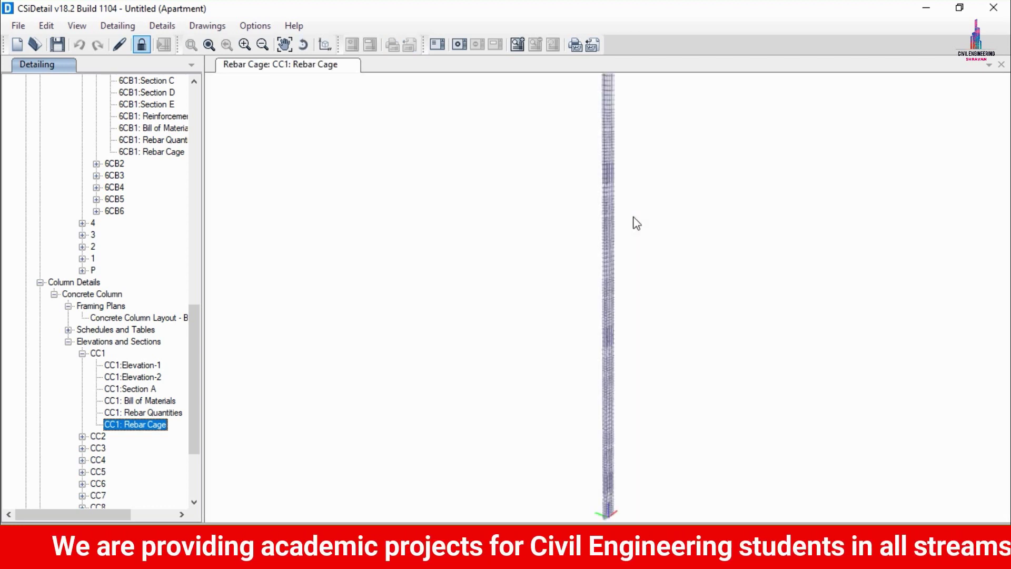
pyautogui.scroll(-3, 625, 267)
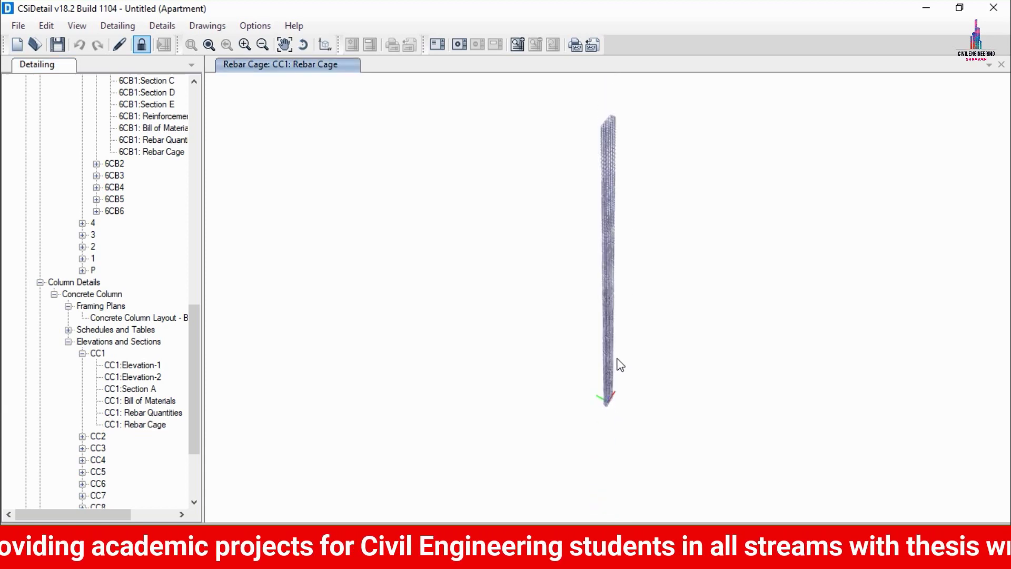
pyautogui.keyDown('shift'); pyautogui.moveTo(620, 364); pyautogui.dragTo(604, 424, button='middle'); pyautogui.keyUp('shift')
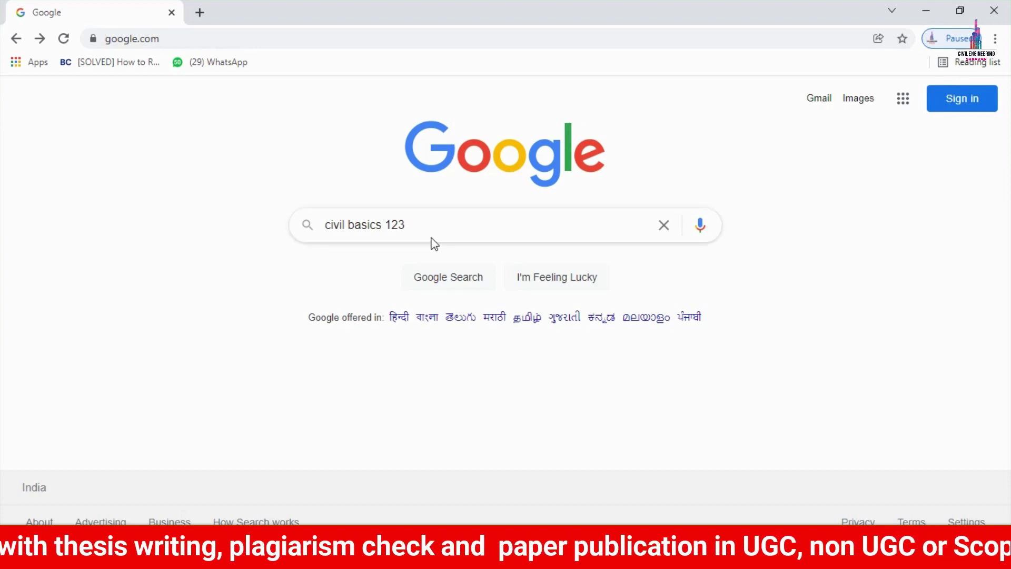
# Search Google for 'civil basics 123' and open the civilbasics123.com result
pyautogui.click(424, 276)
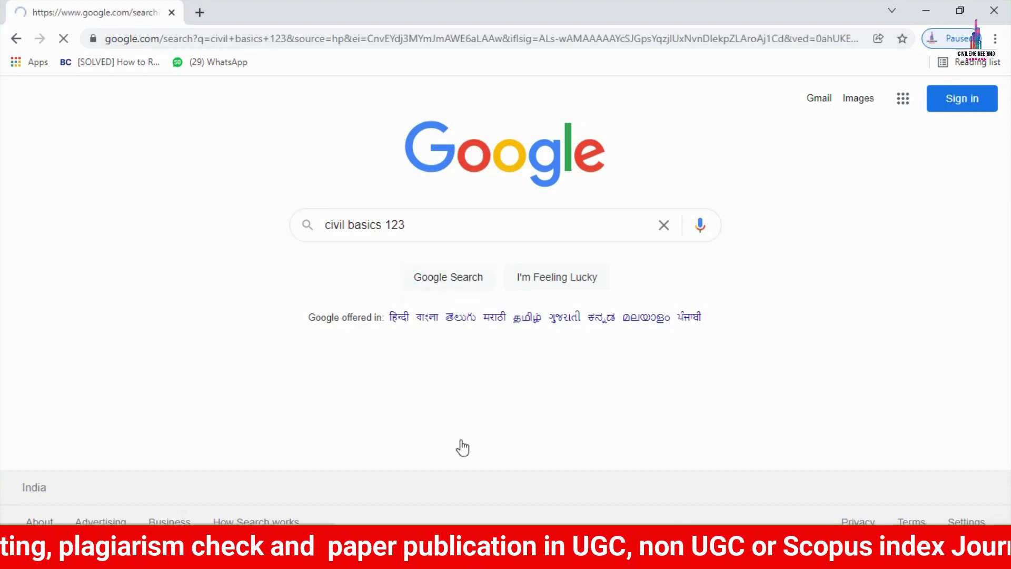
pyautogui.scroll(-4, 270, 354)
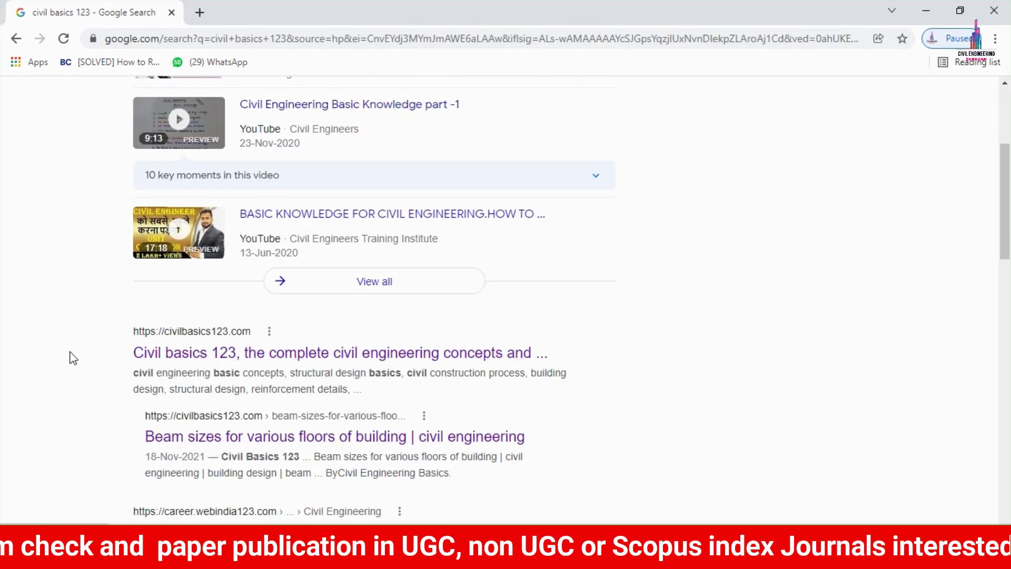
pyautogui.click(355, 353)
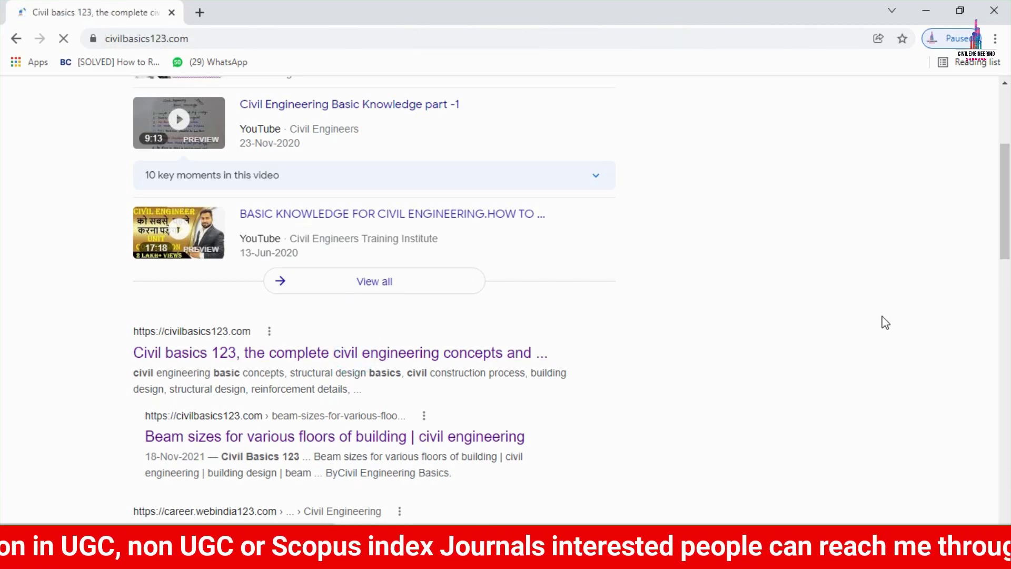
# Browse the civilbasics123.com post list, including the volume of concrete per cubic meter article
pyautogui.scroll(-5, 925, 198)
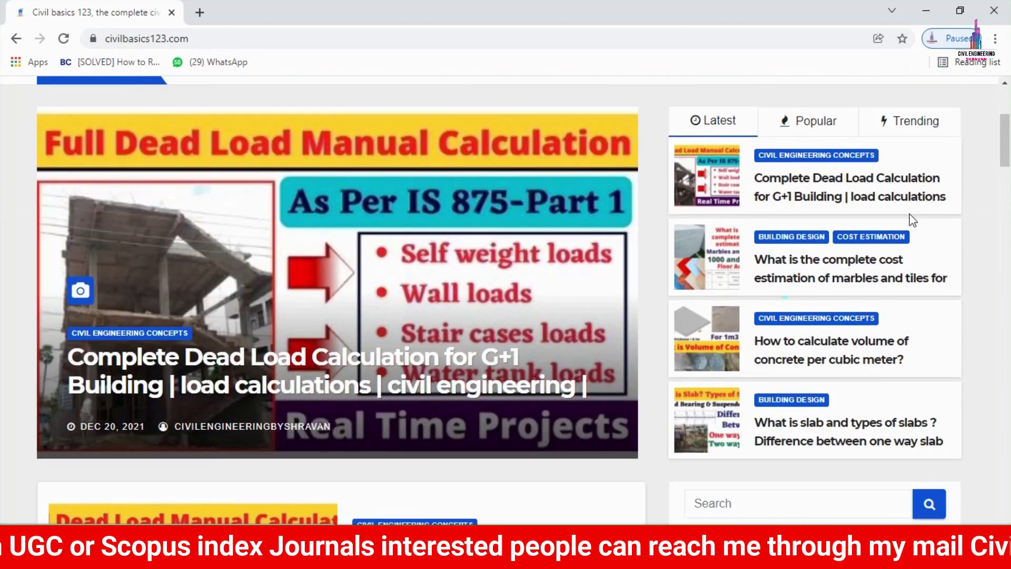
pyautogui.scroll(-8, 912, 220)
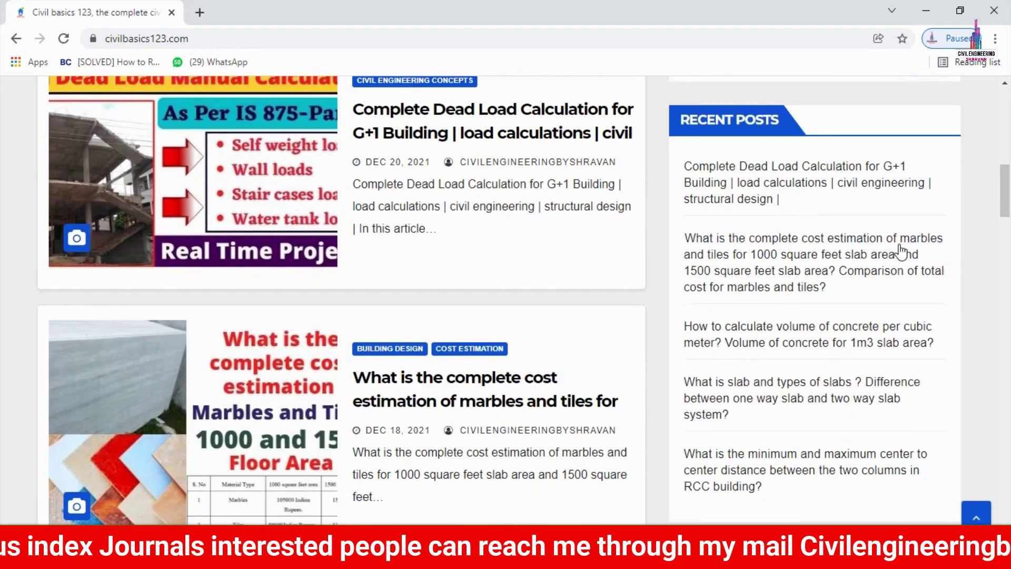
pyautogui.scroll(-7, 743, 298)
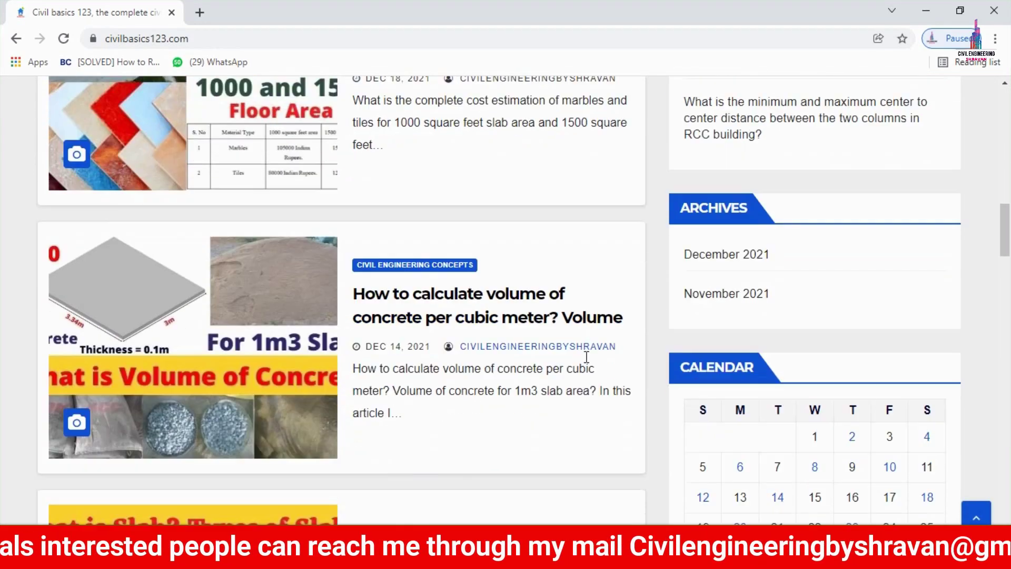
pyautogui.scroll(-3, 586, 356)
pyautogui.scroll(7, 587, 349)
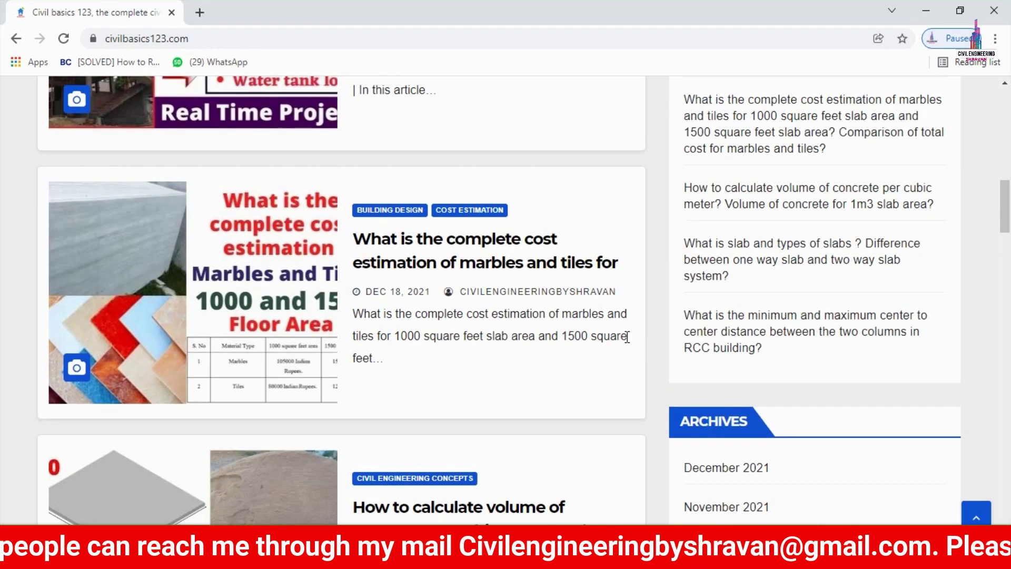
pyautogui.scroll(7, 626, 339)
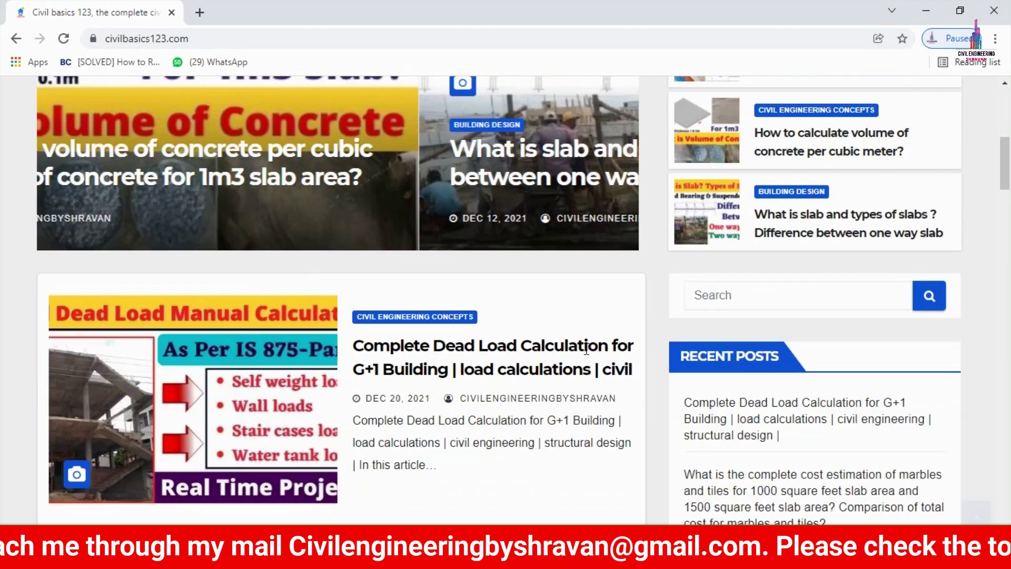
pyautogui.scroll(-2, 586, 350)
pyautogui.scroll(-8, 437, 350)
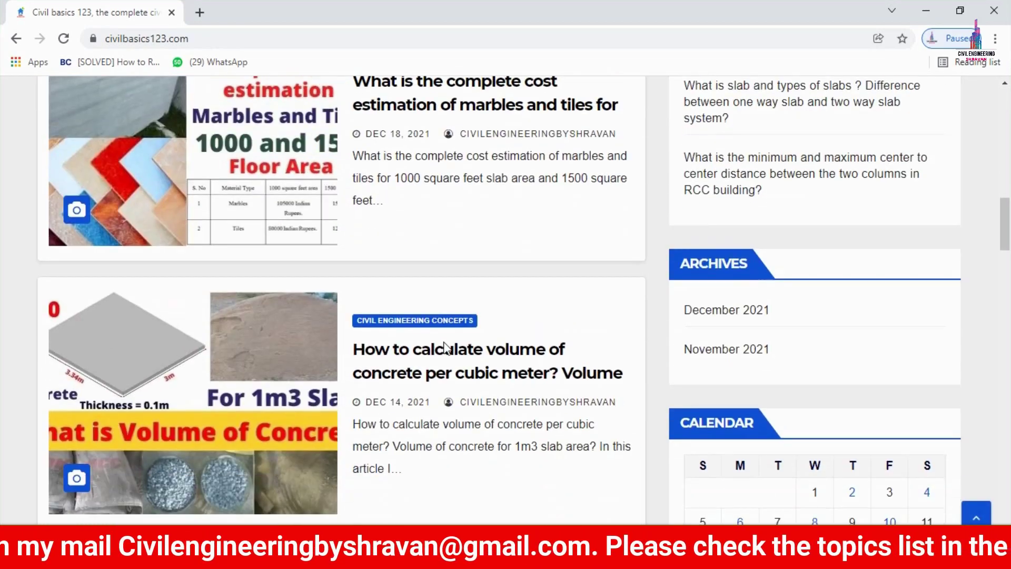